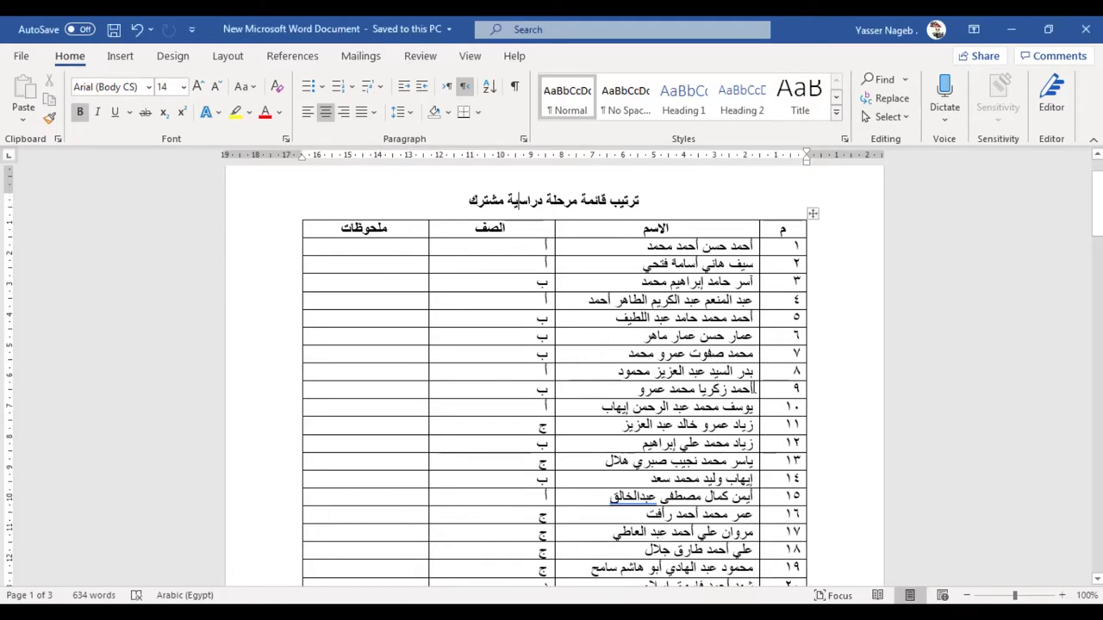
# Put the cursor in the student table, glancing at the Layout tab before returning to Home.
pyautogui.moveTo(1097, 202)
pyautogui.mouseDown()
pyautogui.moveTo(1096, 258)
pyautogui.moveTo(1097, 196)
pyautogui.mouseUp()
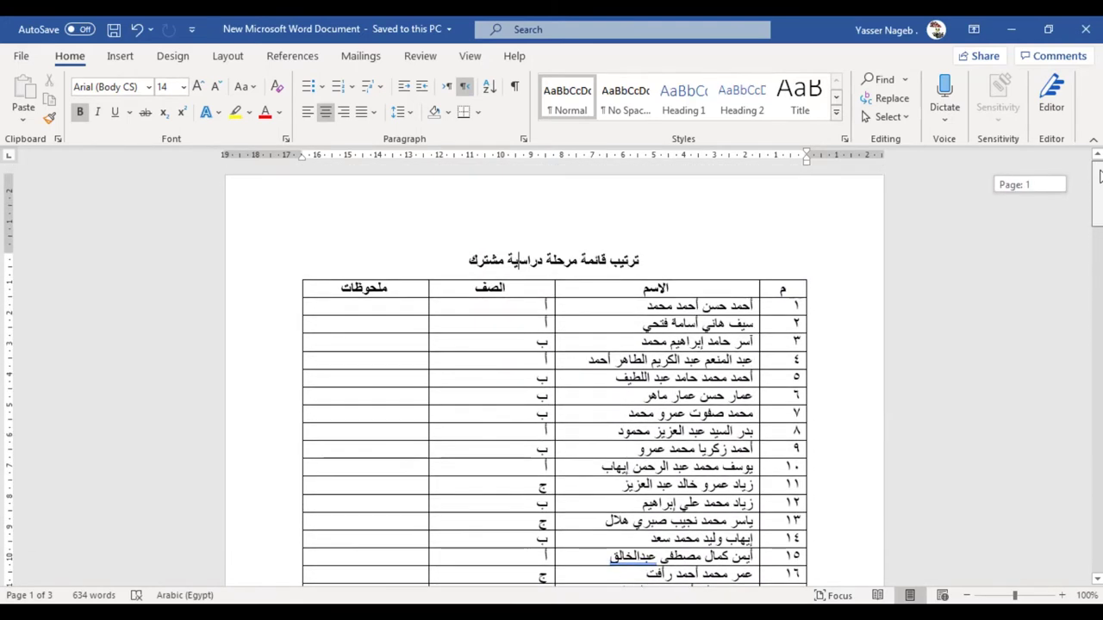
pyautogui.moveTo(1099, 176); pyautogui.dragTo(1097, 183)
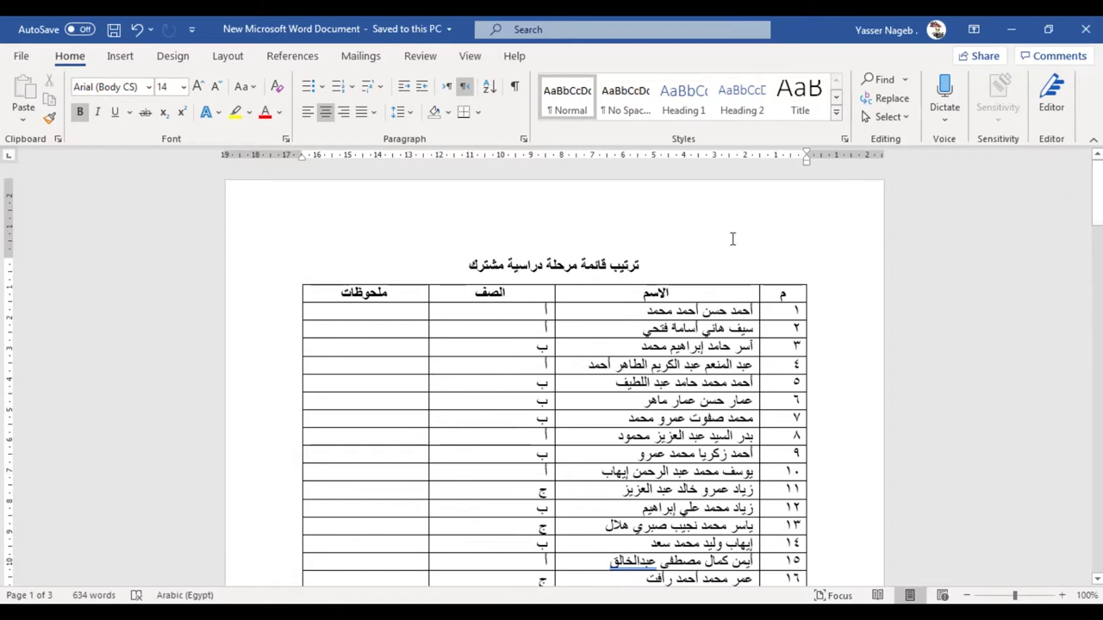
pyautogui.moveTo(728, 346)
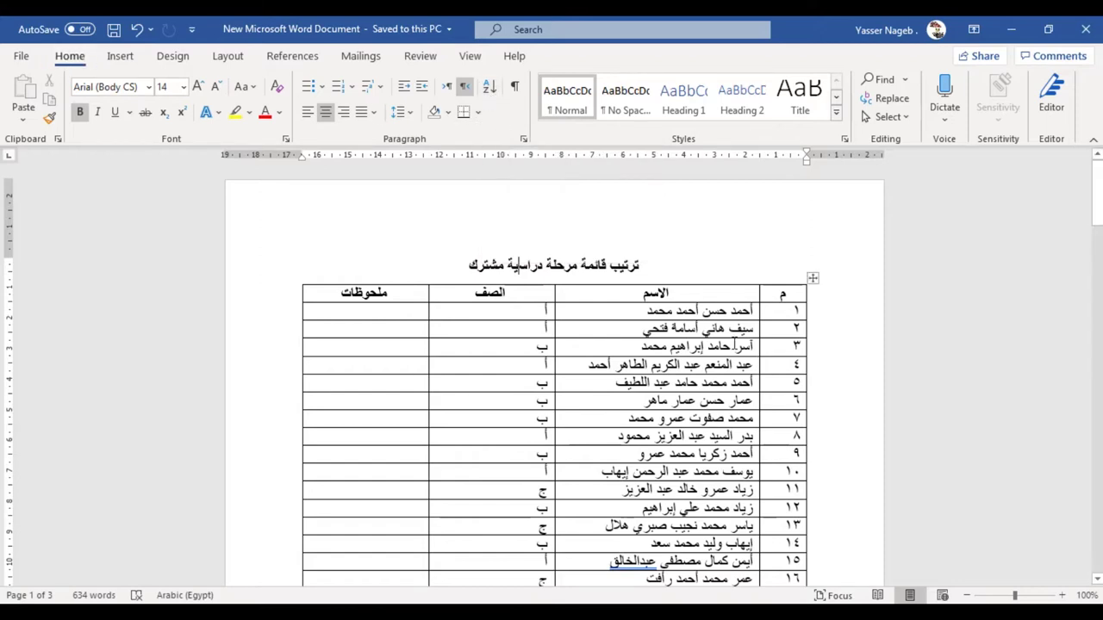
pyautogui.click(734, 346)
pyautogui.click(648, 56)
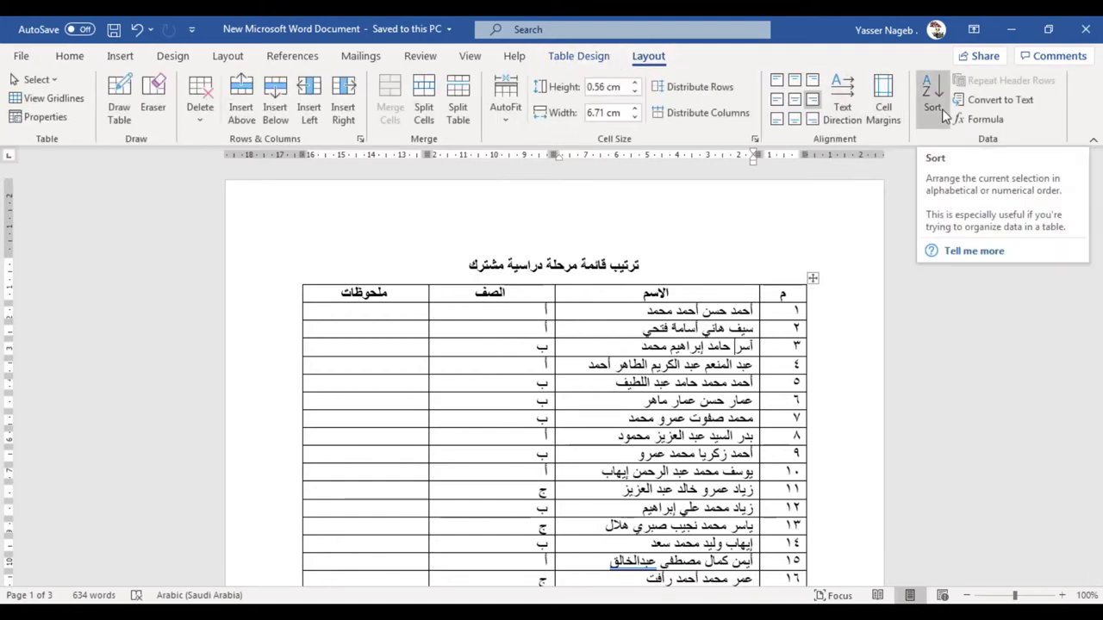
pyautogui.click(70, 56)
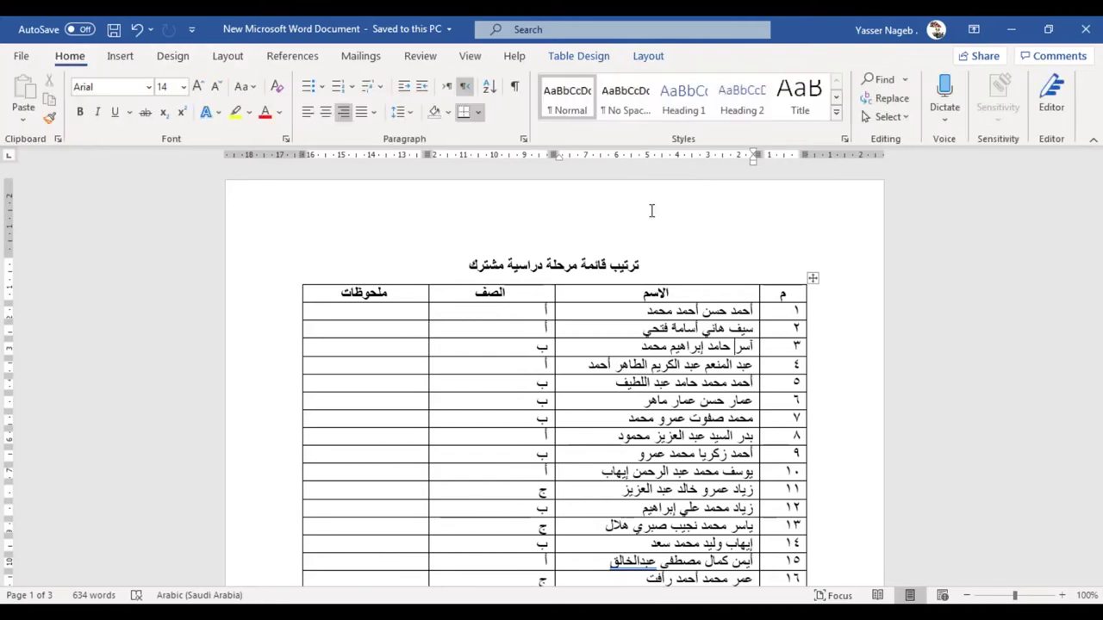
pyautogui.click(651, 211)
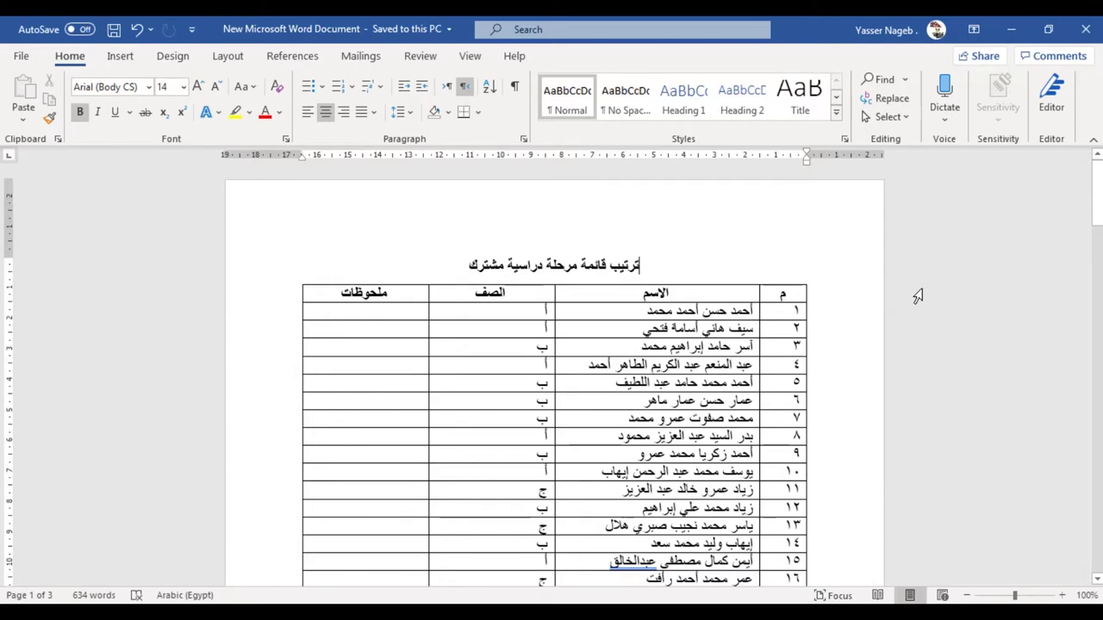
# Scroll down and drag-select the student names in the name column.
pyautogui.scroll(-1, 827, 259)
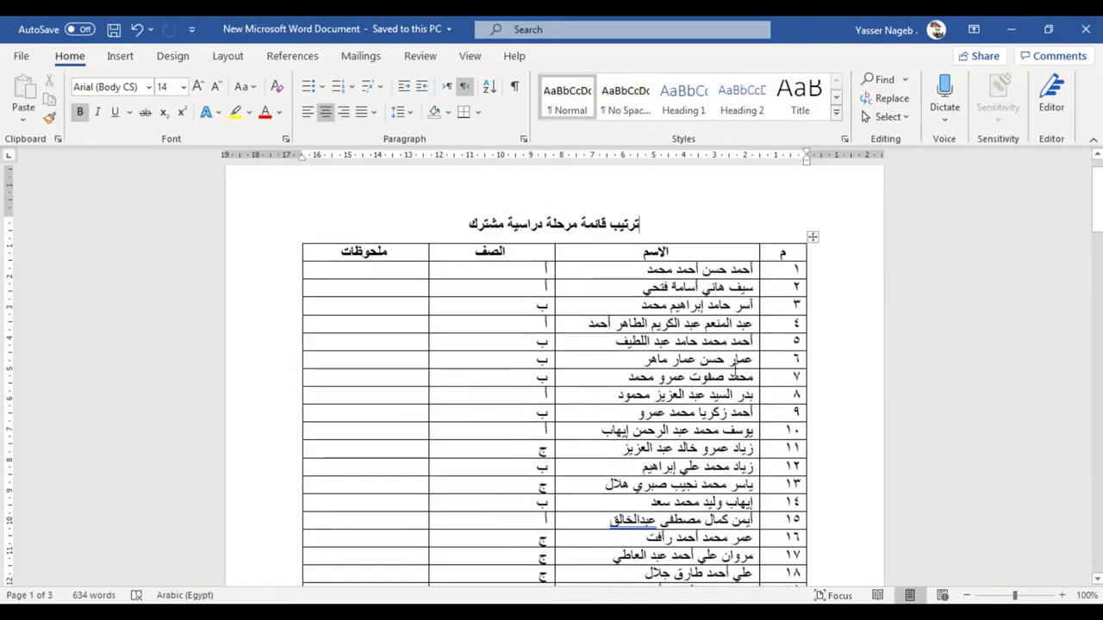
pyautogui.moveTo(1096, 200)
pyautogui.mouseDown()
pyautogui.moveTo(1097, 223)
pyautogui.moveTo(1097, 176)
pyautogui.mouseUp()
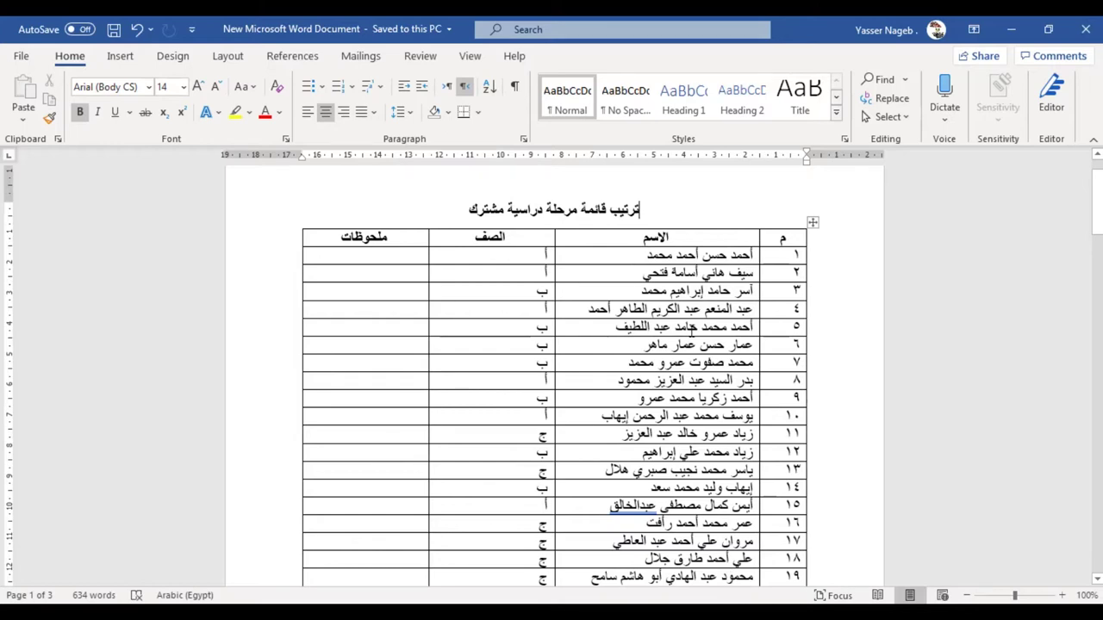
pyautogui.moveTo(756, 254); pyautogui.dragTo(672, 338)
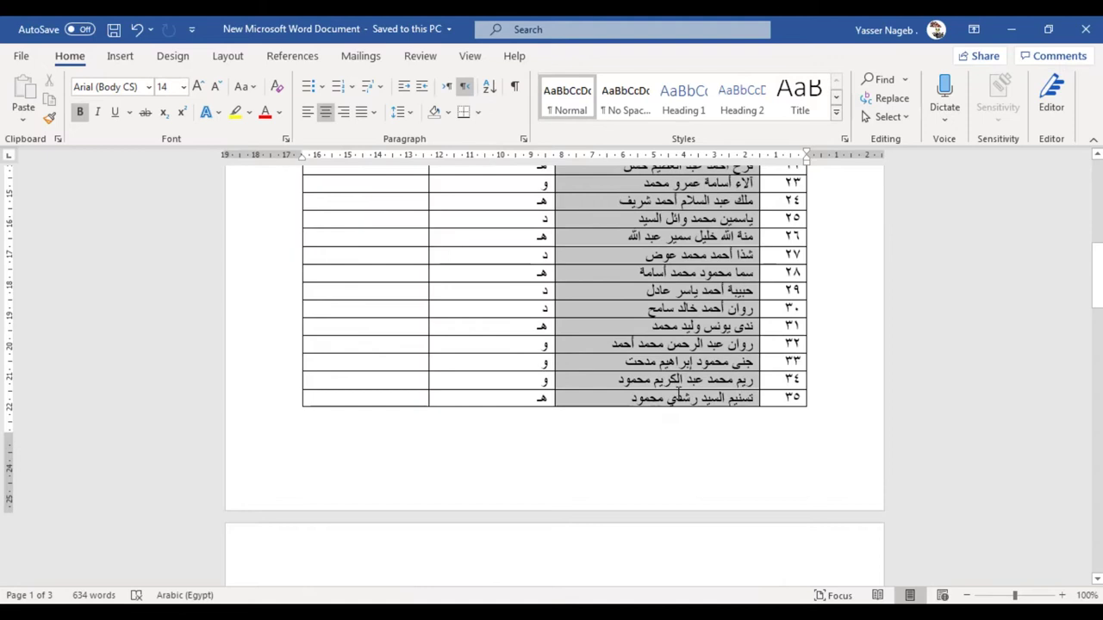
# Extend the selection to row 35 and set the Sort type to Text, using Paragraphs.
pyautogui.moveTo(672, 339); pyautogui.dragTo(677, 392)
pyautogui.click(493, 90)
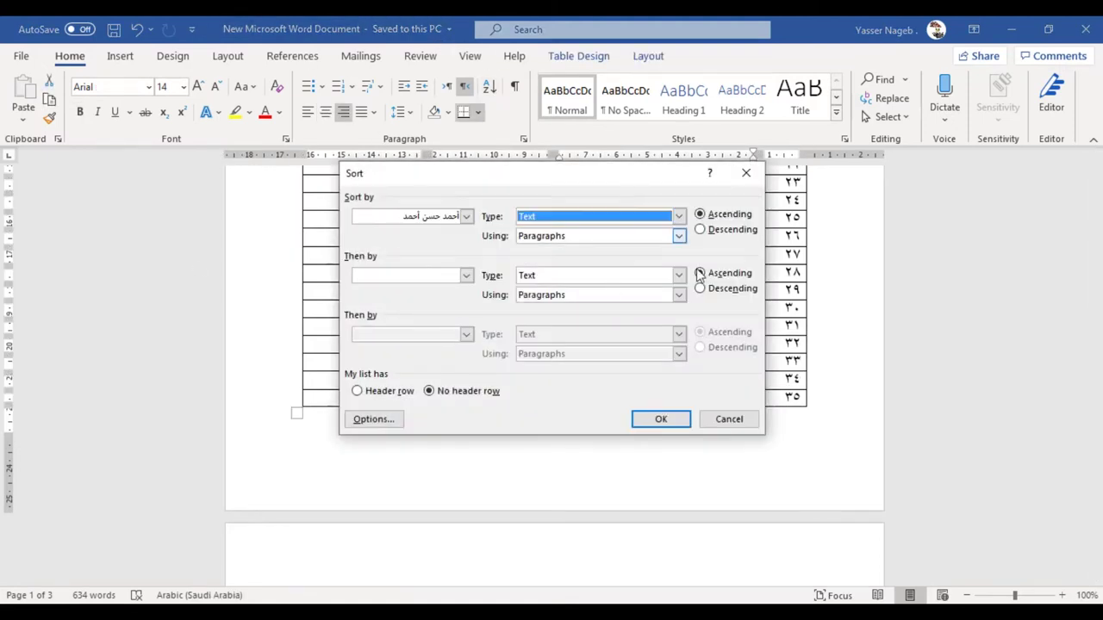
pyautogui.click(677, 216)
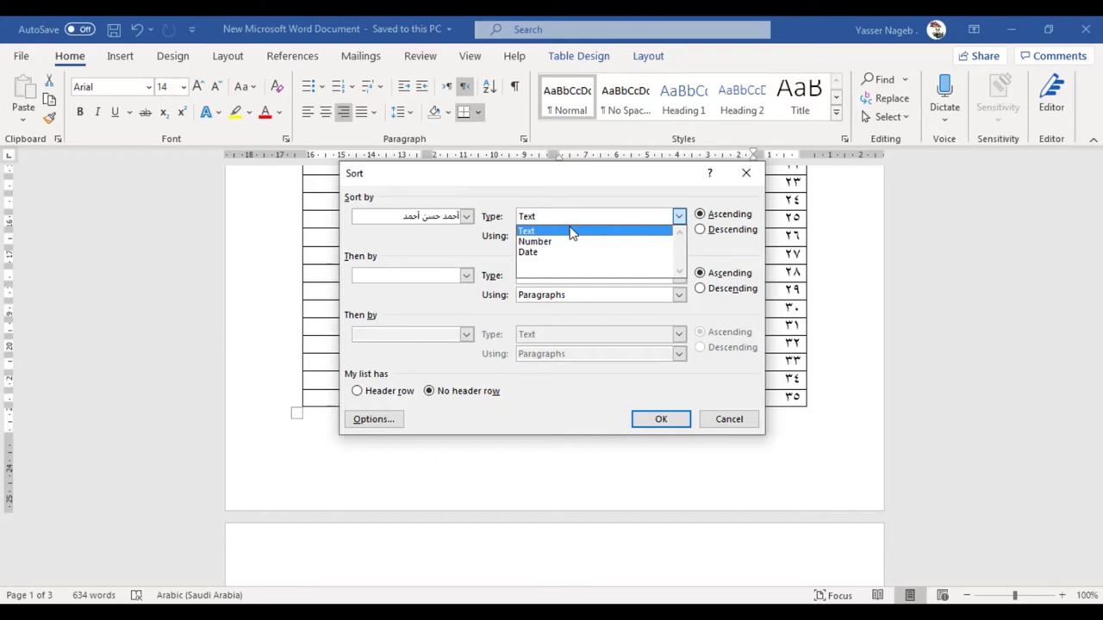
pyautogui.click(571, 232)
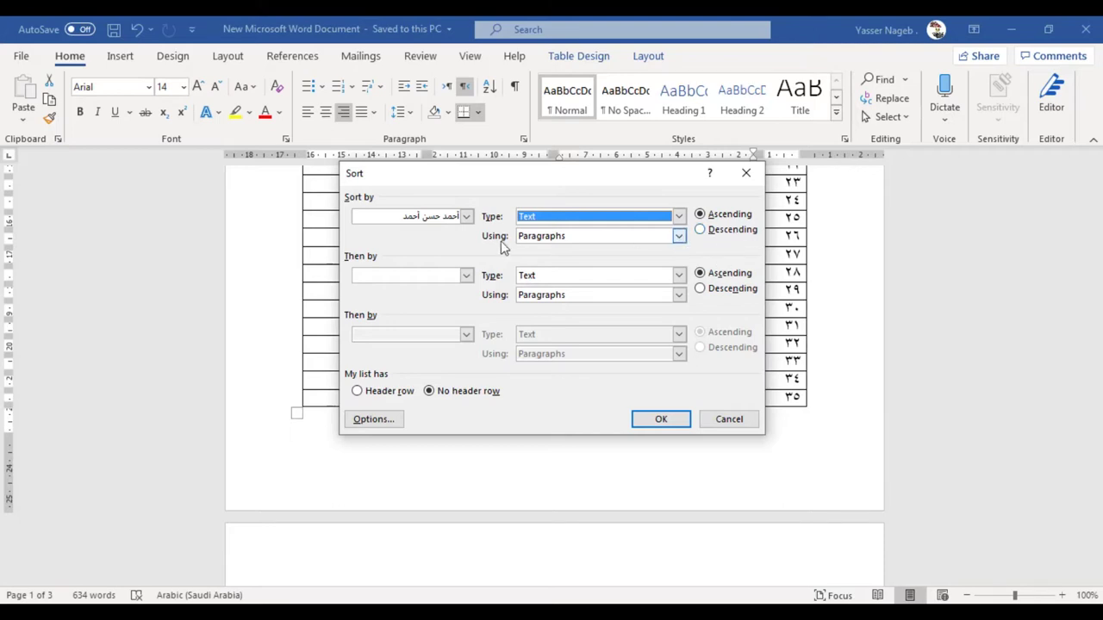
pyautogui.click(678, 237)
pyautogui.click(677, 240)
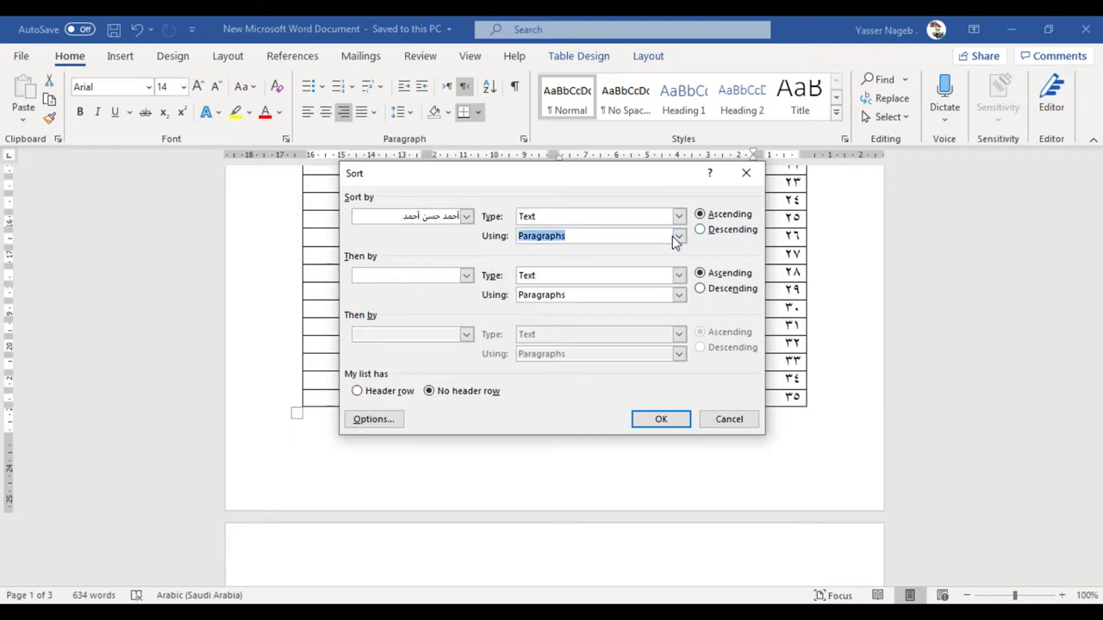
pyautogui.click(679, 237)
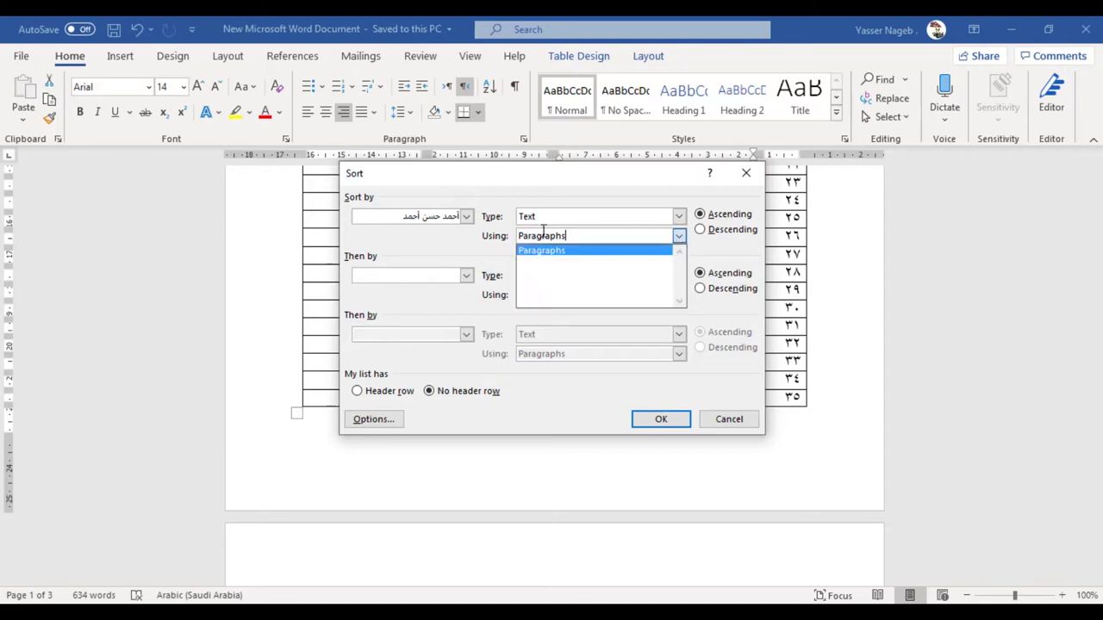
pyautogui.click(496, 250)
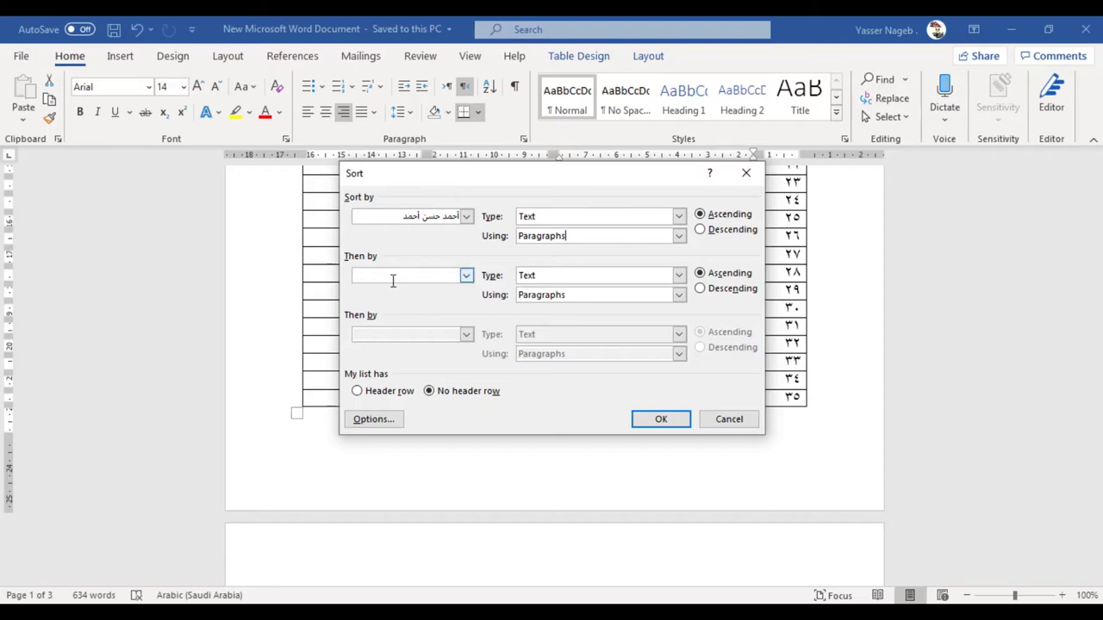
# Sort by Column 2 ascending and apply it to the table.
pyautogui.click(440, 217)
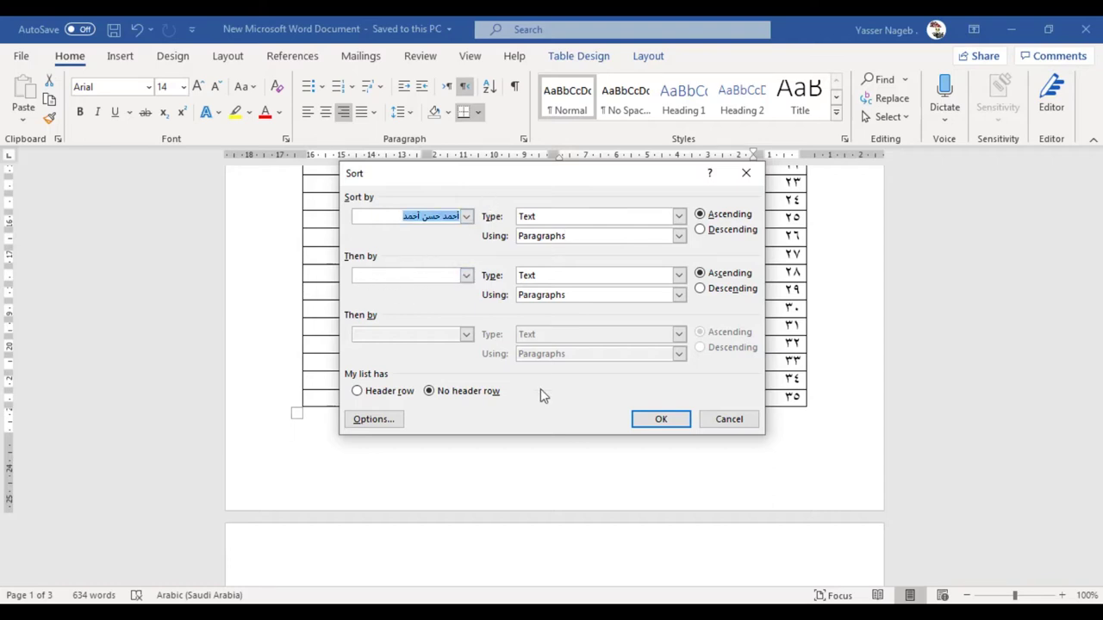
pyautogui.click(467, 218)
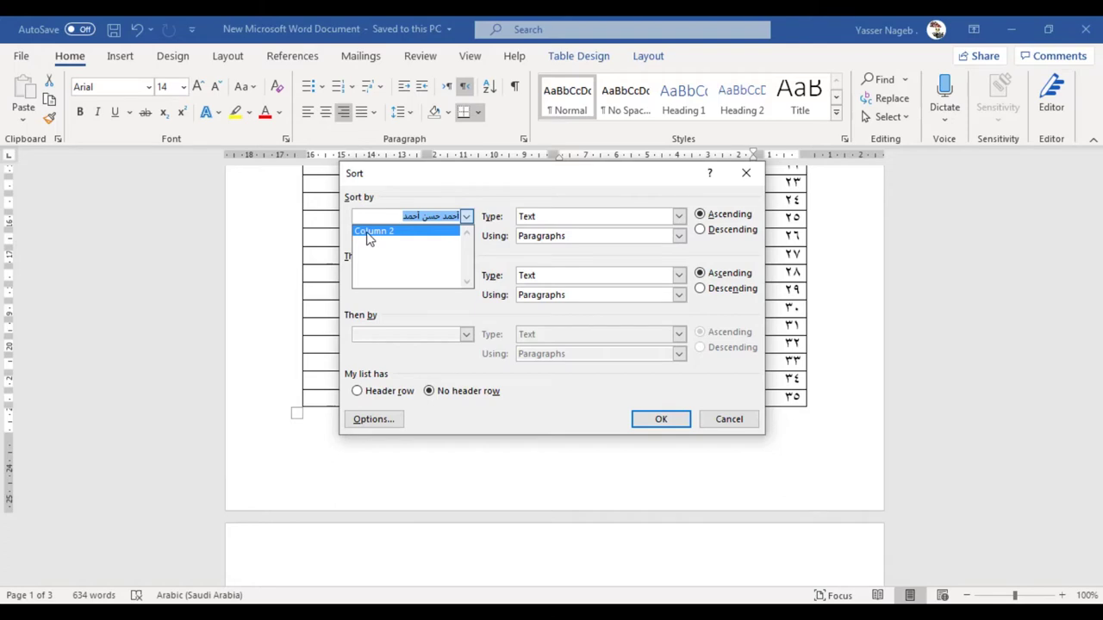
pyautogui.click(369, 231)
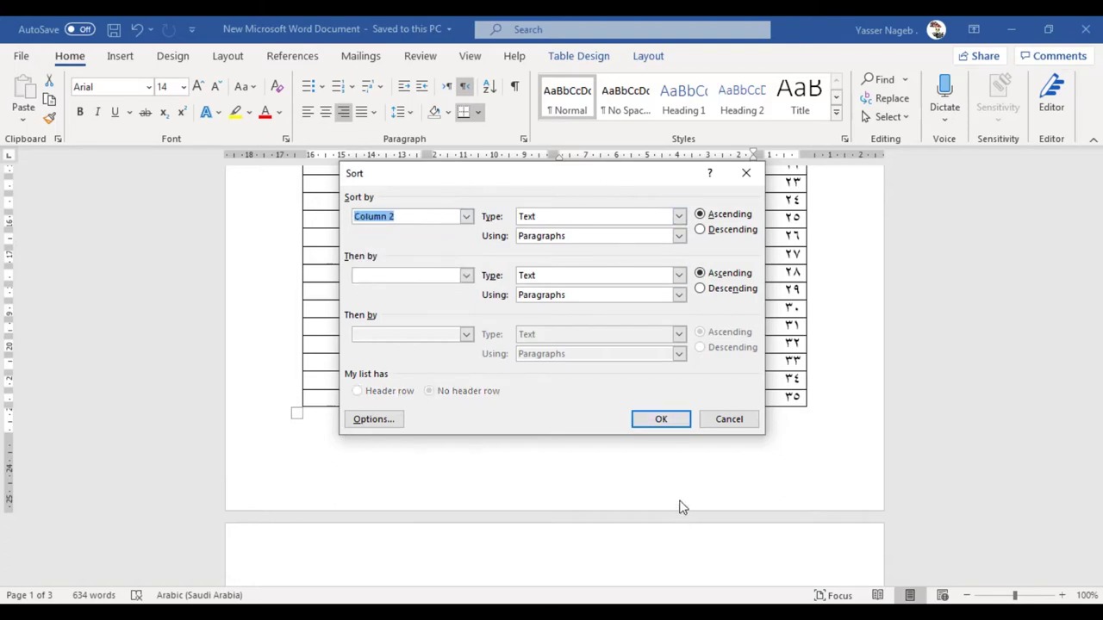
pyautogui.click(661, 419)
pyautogui.scroll(3, 684, 401)
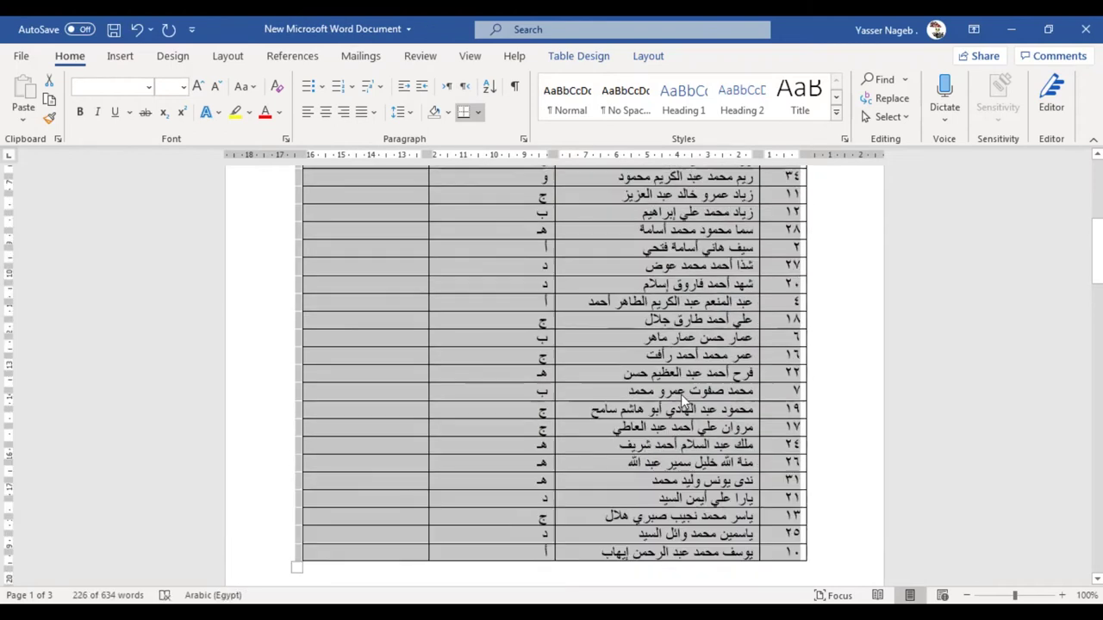
pyautogui.scroll(5, 683, 401)
pyautogui.click(756, 228)
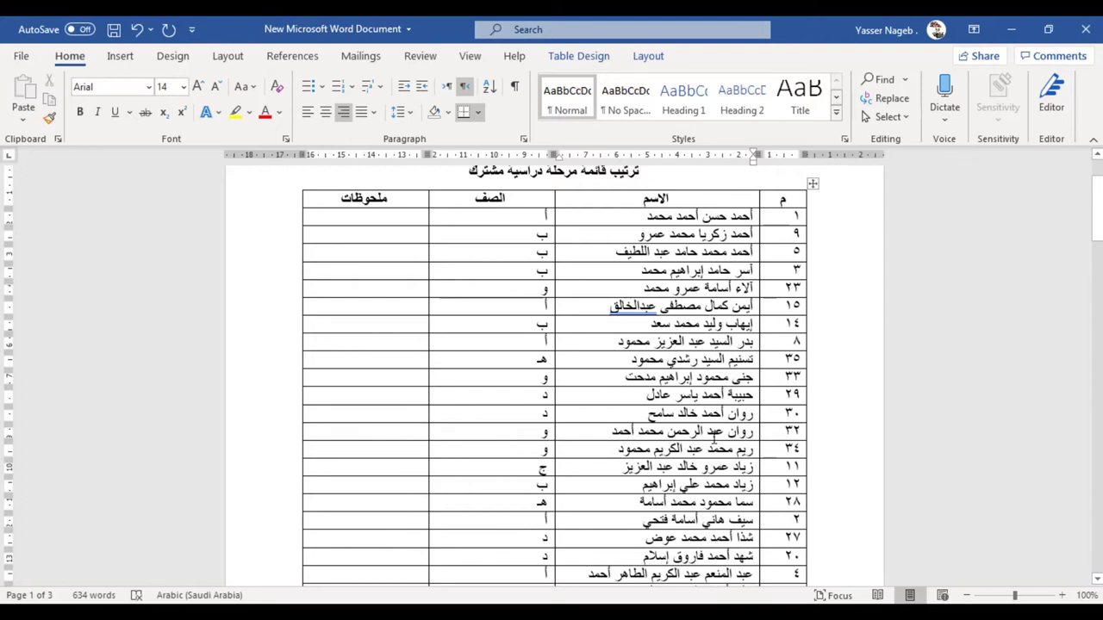
pyautogui.moveTo(1096, 194); pyautogui.dragTo(1097, 231)
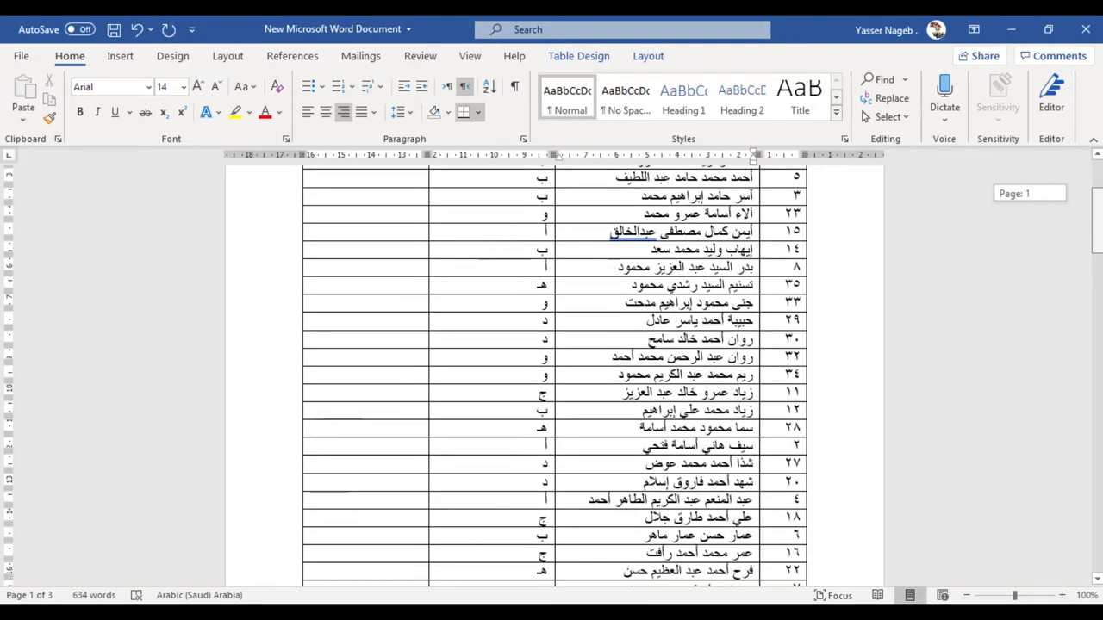
pyautogui.scroll(-3, 702, 436)
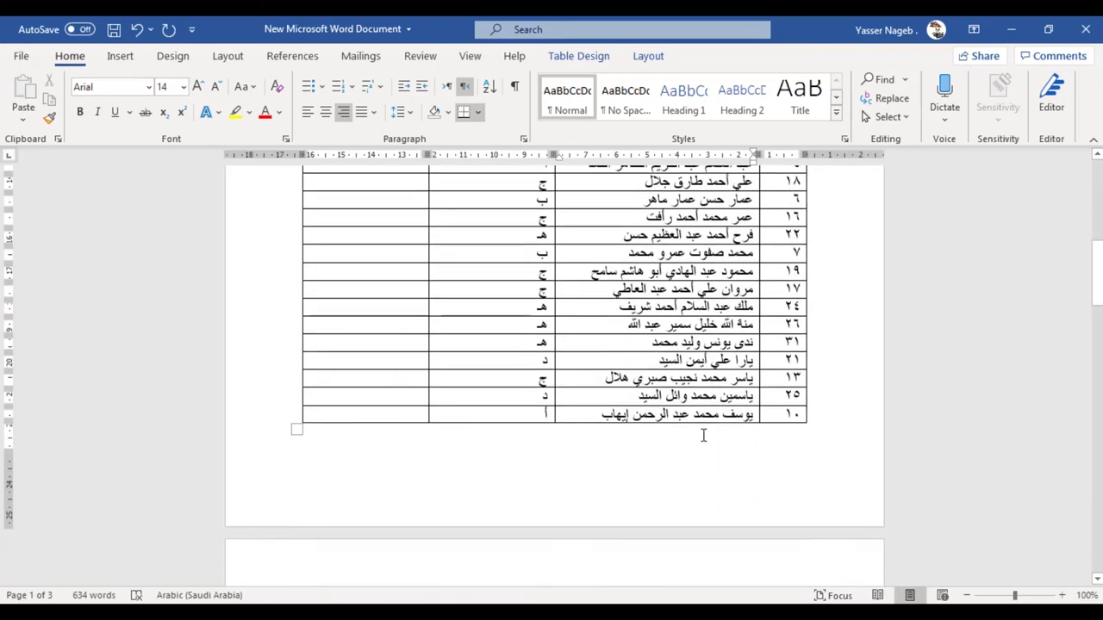
pyautogui.scroll(5, 742, 242)
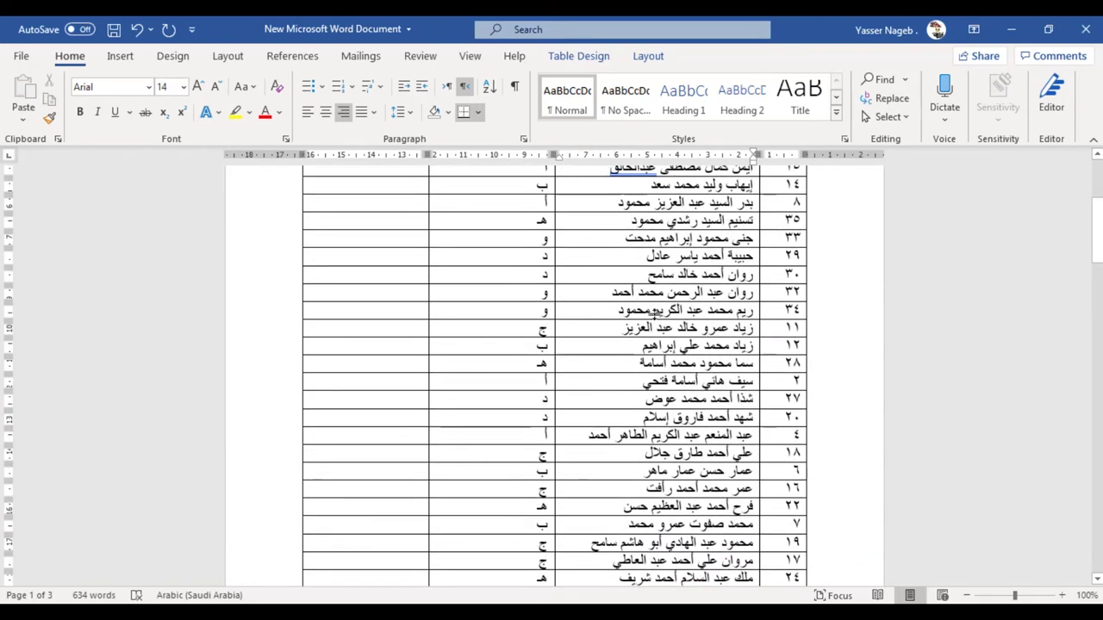
pyautogui.scroll(2, 715, 243)
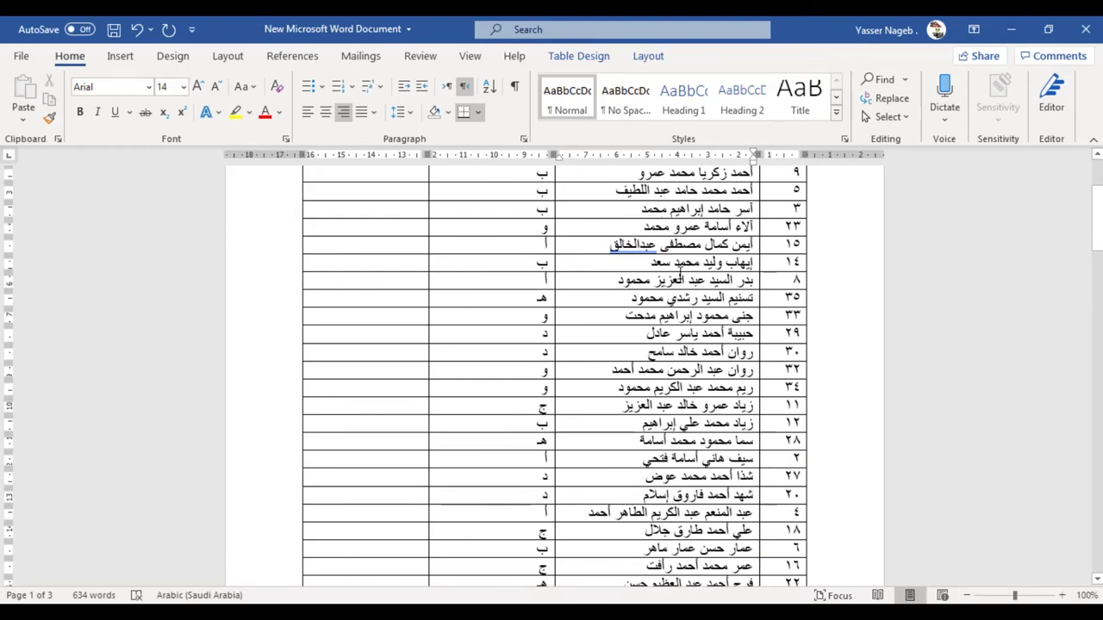
pyautogui.scroll(3, 671, 385)
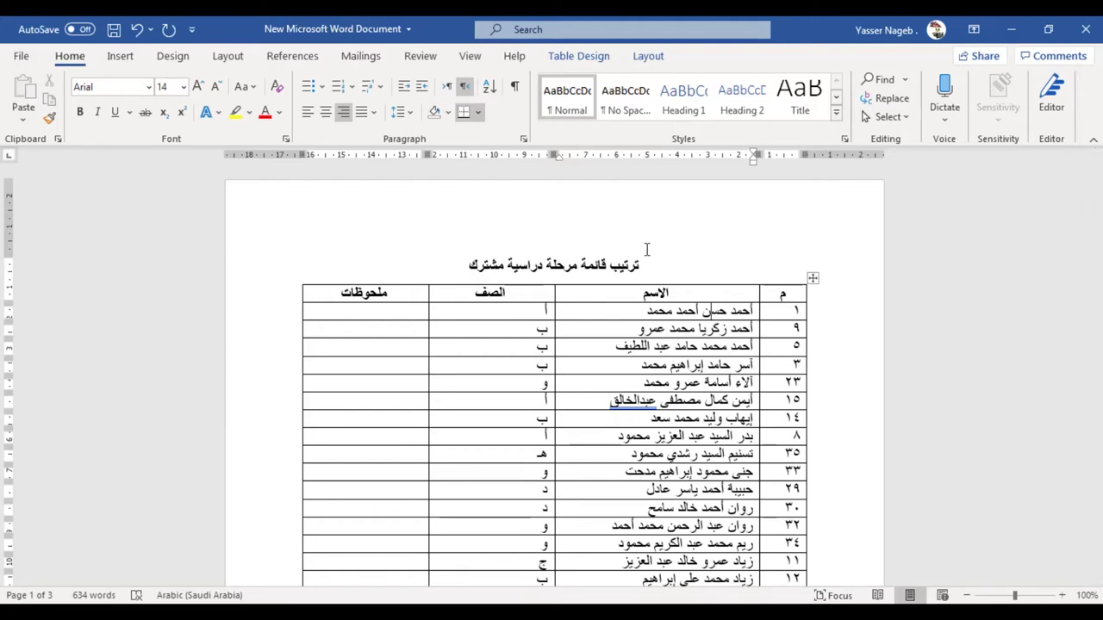
# Undo the earlier sort and clear the serial numbers in all 35 rows.
pyautogui.hotkey('ctrl', 'z')
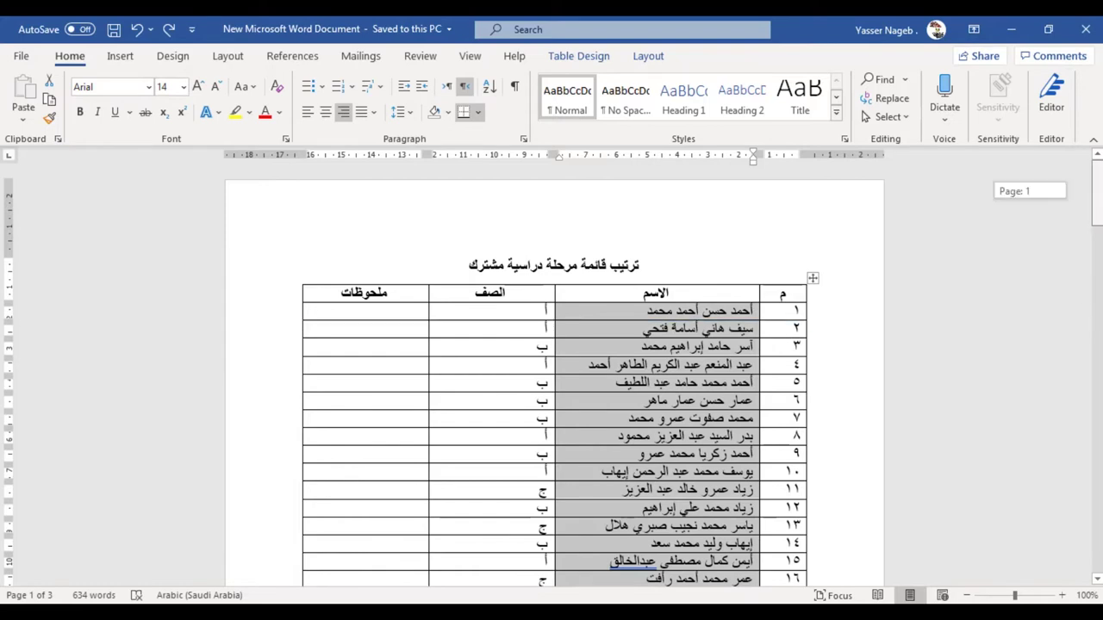
pyautogui.moveTo(1097, 197); pyautogui.dragTo(1097, 207)
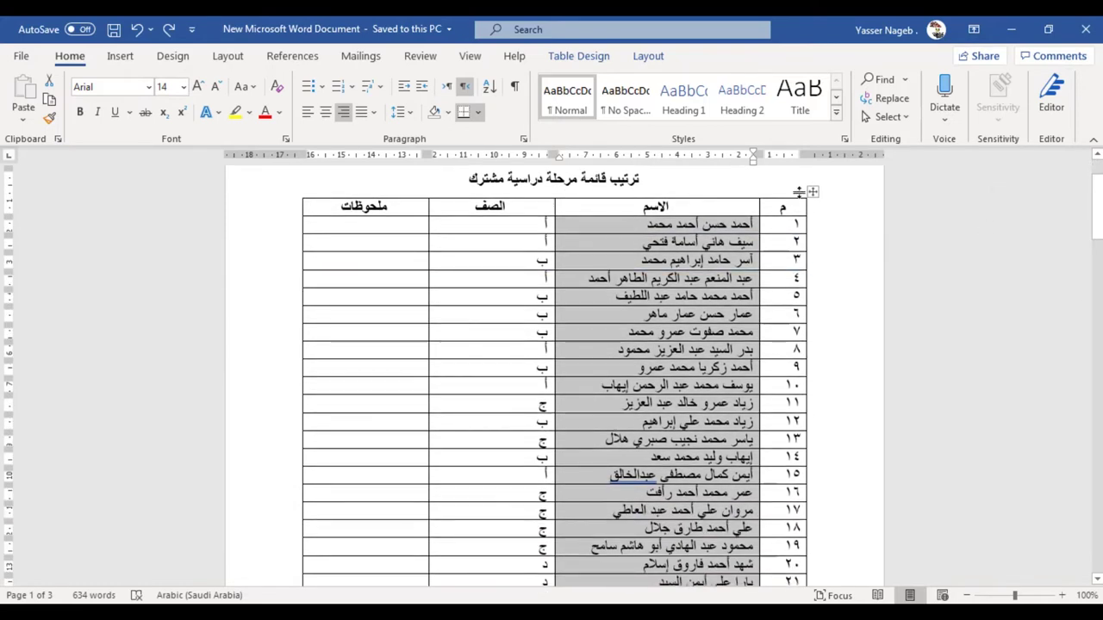
pyautogui.moveTo(802, 225); pyautogui.dragTo(790, 442)
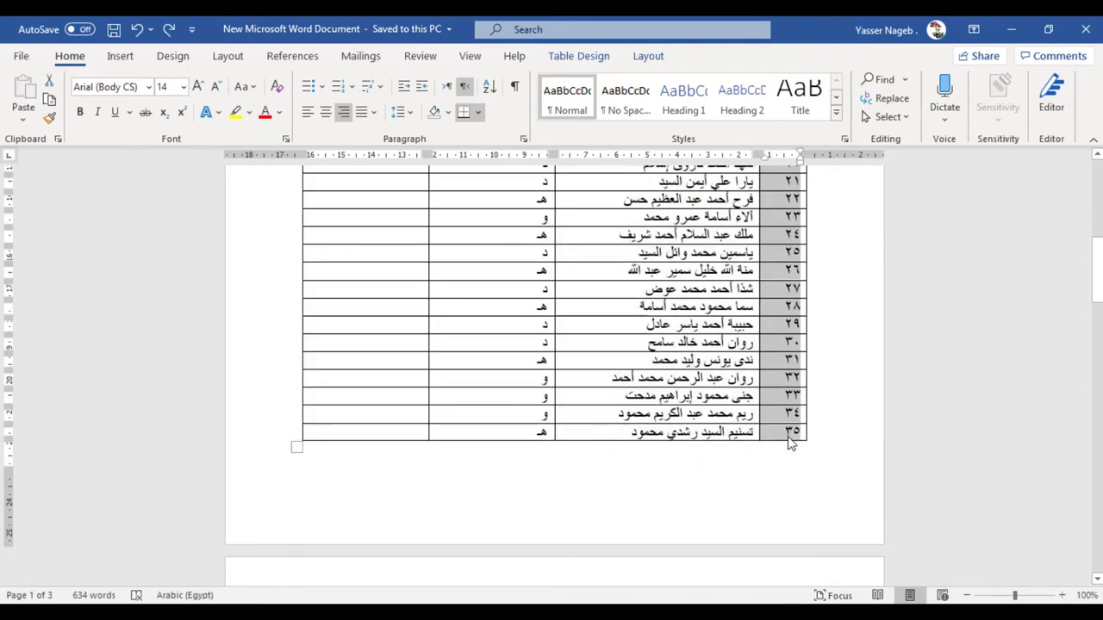
pyautogui.press('Delete')
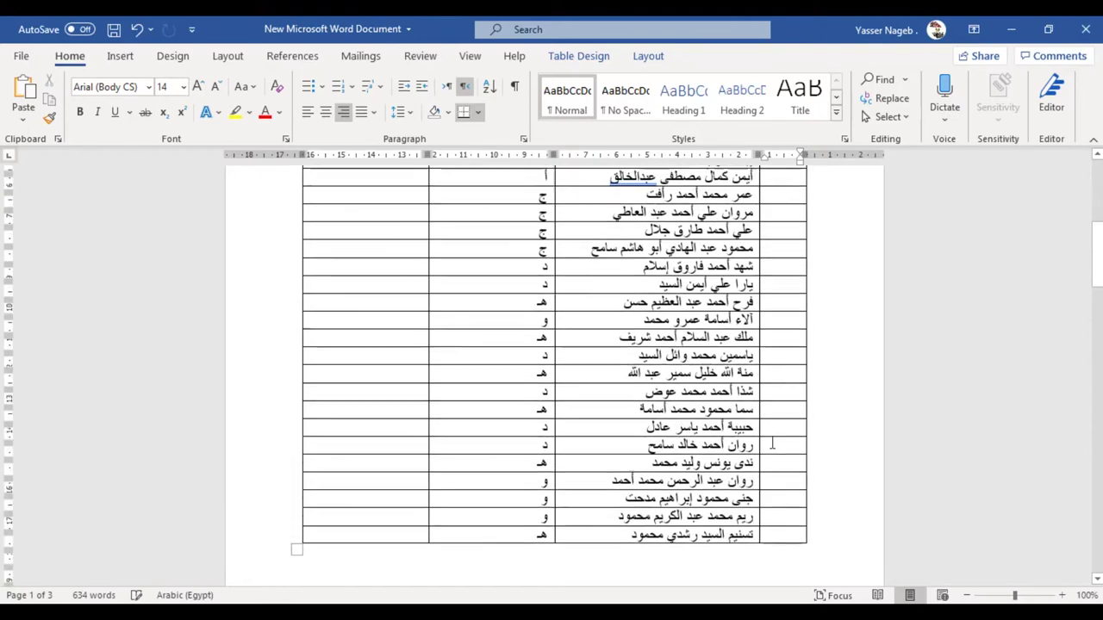
pyautogui.scroll(10, 790, 443)
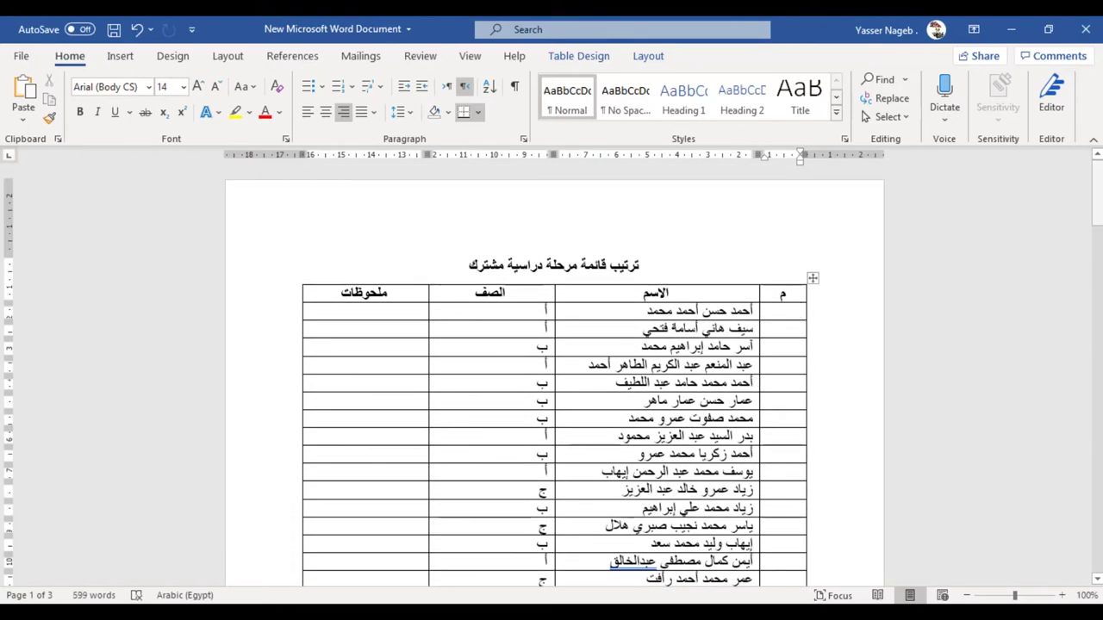
# Select all 35 names and sort them alphabetically by the name column.
pyautogui.moveTo(735, 352); pyautogui.dragTo(643, 443)
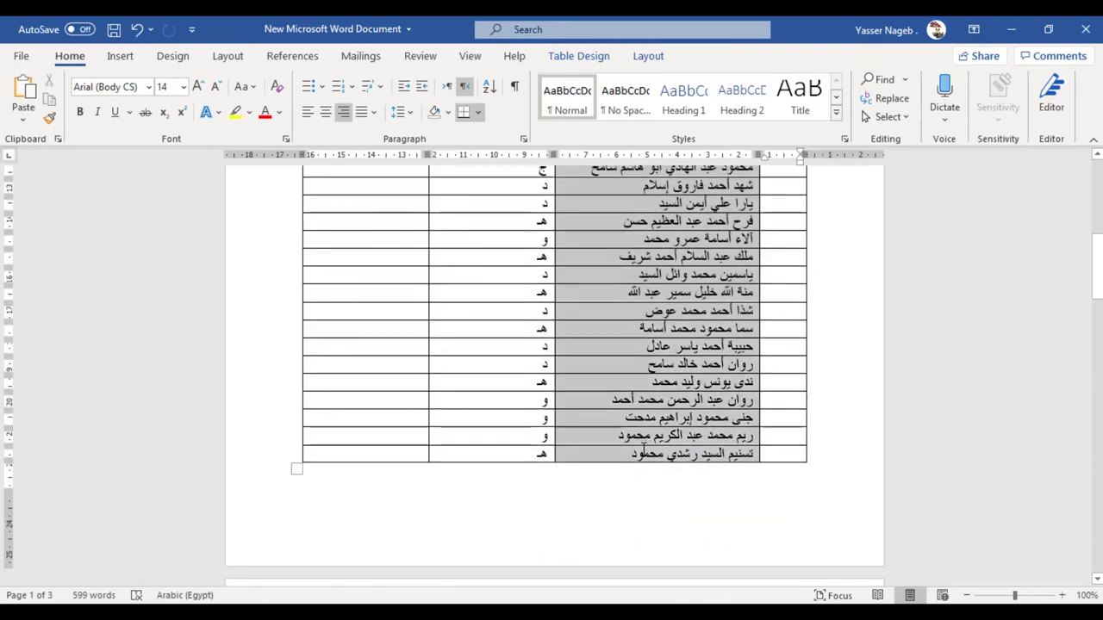
pyautogui.click(435, 235)
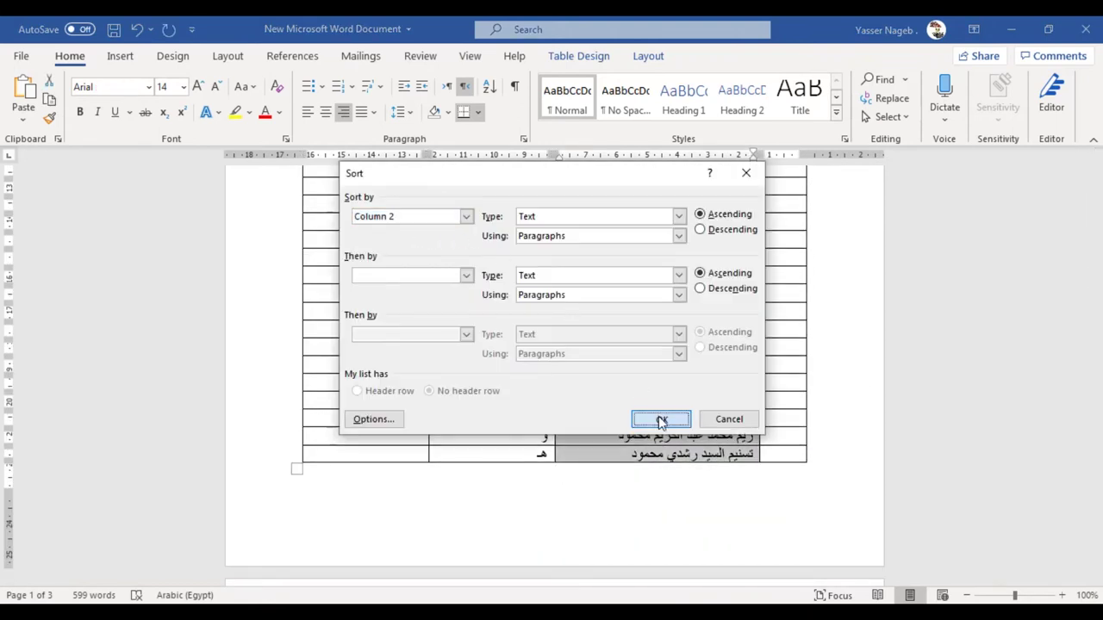
pyautogui.click(661, 421)
pyautogui.scroll(3, 715, 410)
pyautogui.scroll(4, 652, 379)
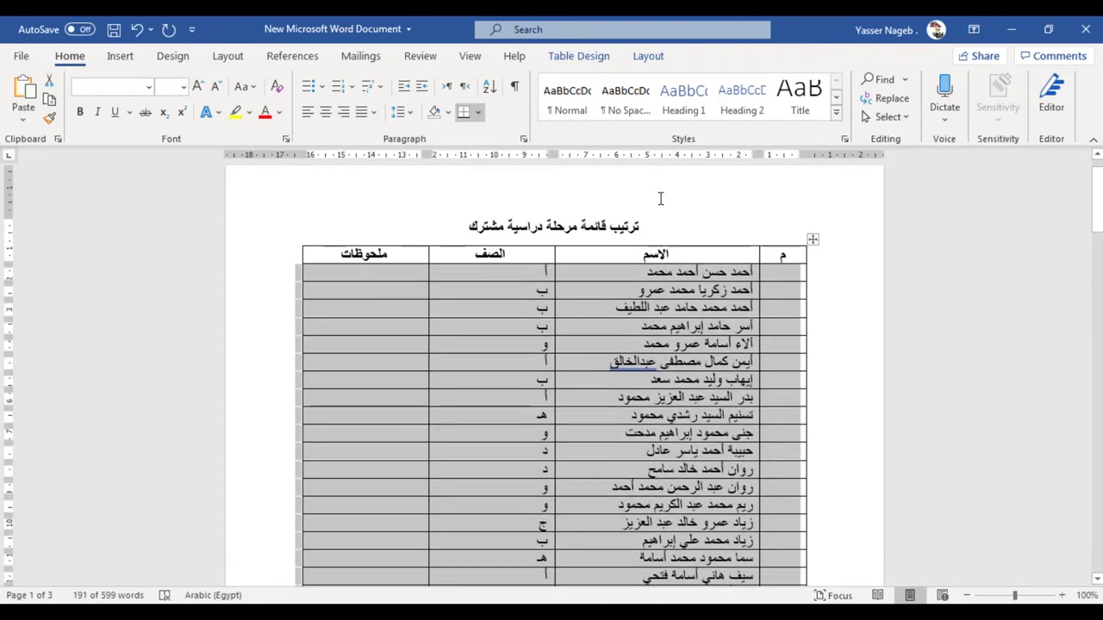
# Refill the serial column with 1–35 and scroll down to the page-2 table.
pyautogui.click(771, 279)
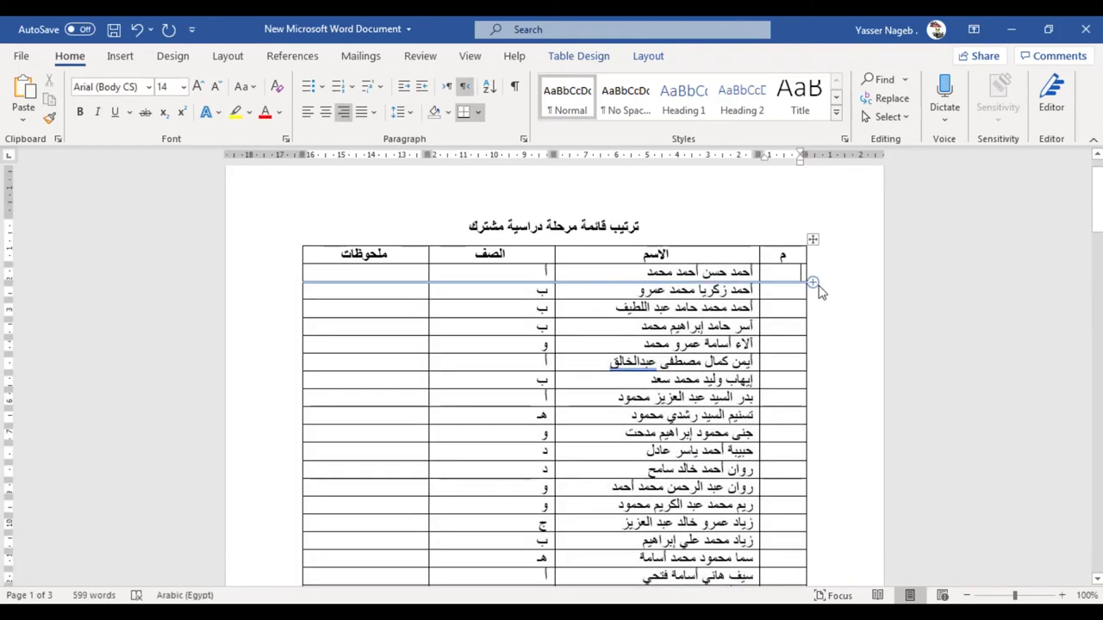
pyautogui.press('F4')
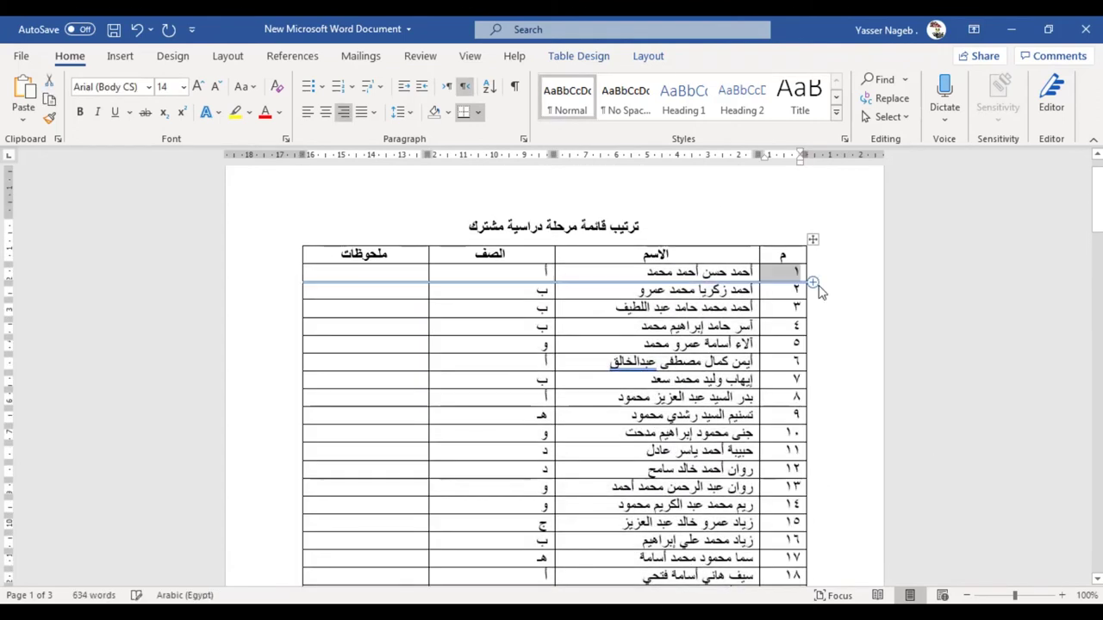
pyautogui.moveTo(1096, 200); pyautogui.dragTo(1097, 260)
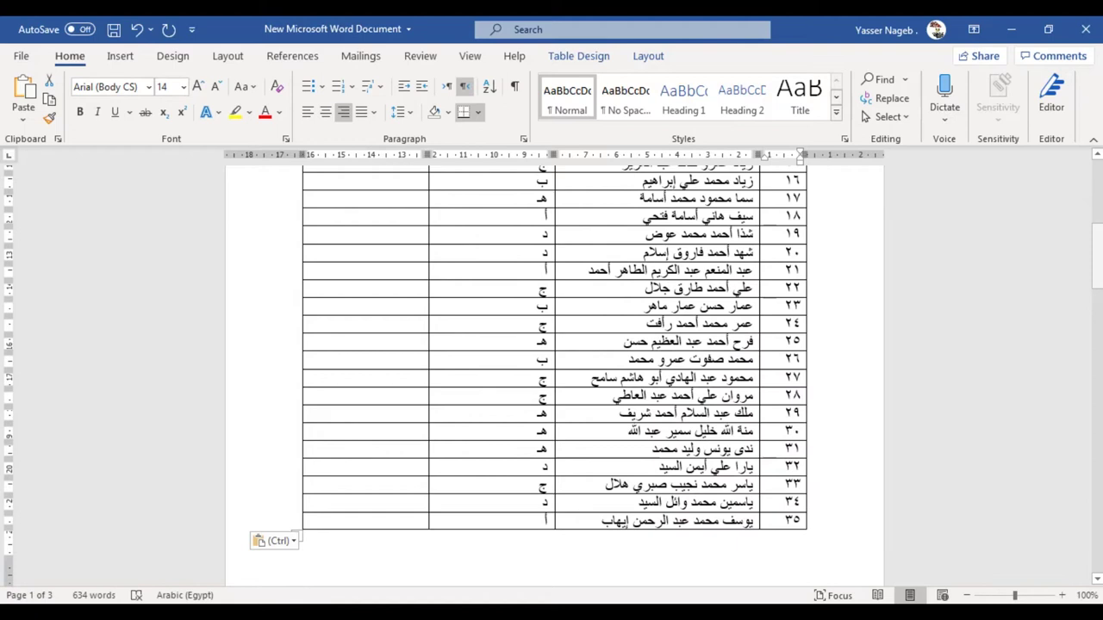
pyautogui.moveTo(1098, 248); pyautogui.dragTo(1096, 343)
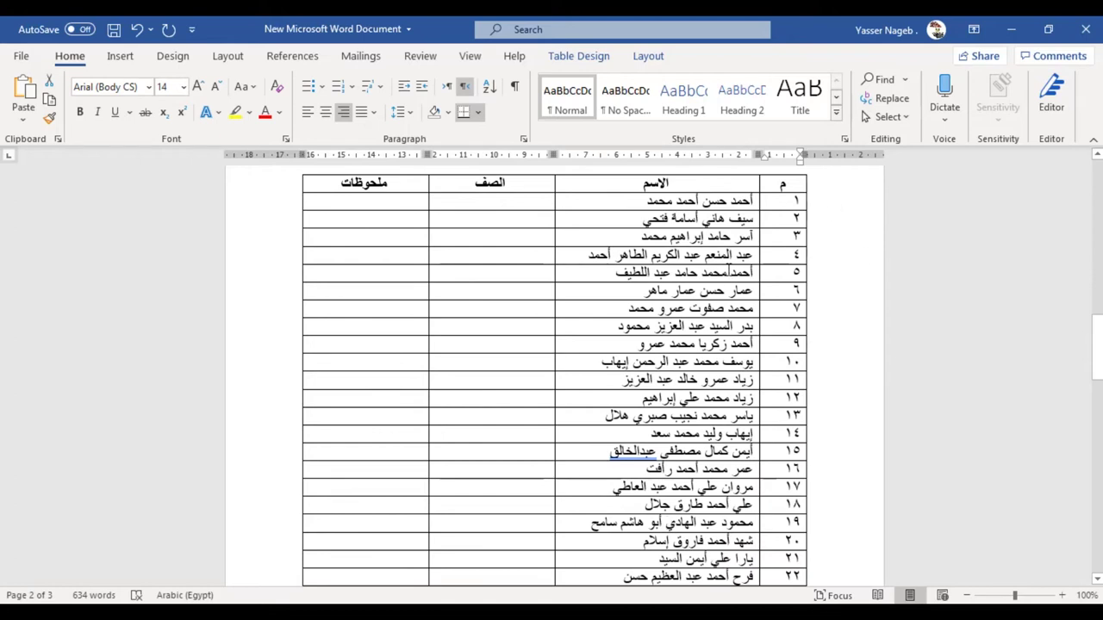
# Clear the serial numbers of rows 1–19 and sort those 19 boys' names by Column 2.
pyautogui.moveTo(788, 523); pyautogui.dragTo(800, 206)
pyautogui.hotkey('ctrl', 'c')
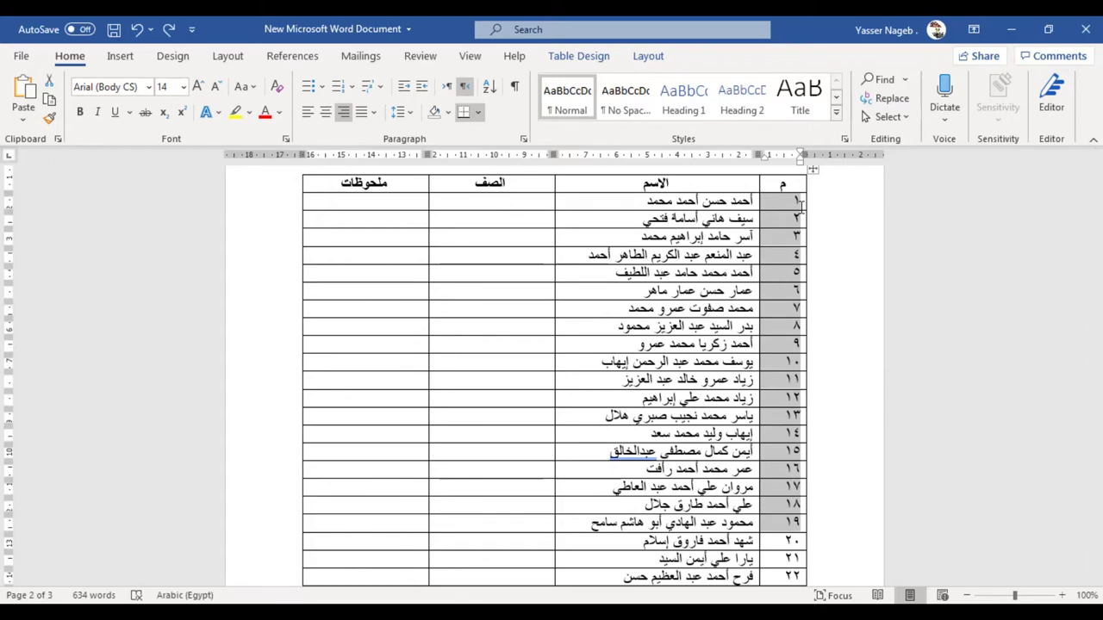
pyautogui.press('Delete')
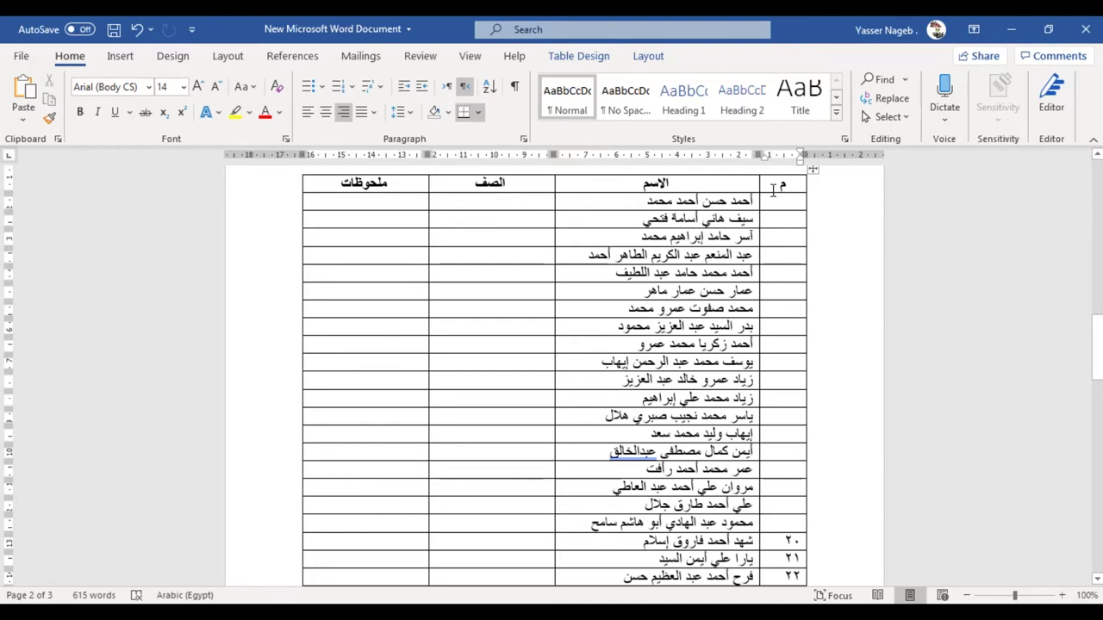
pyautogui.moveTo(751, 199); pyautogui.dragTo(645, 542)
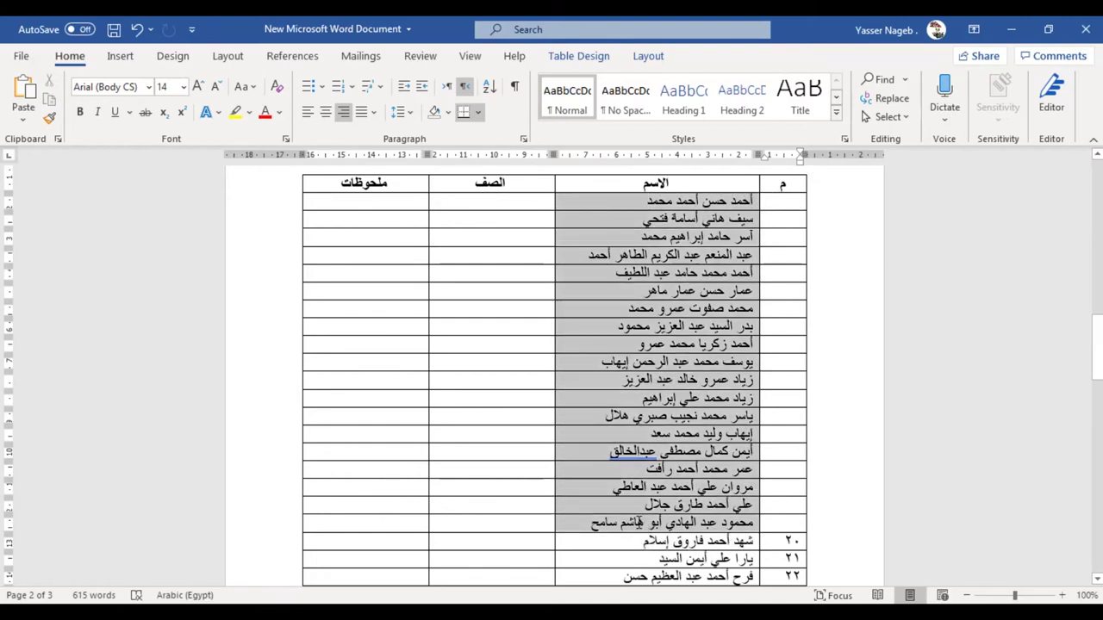
pyautogui.moveTo(642, 522); pyautogui.dragTo(642, 523)
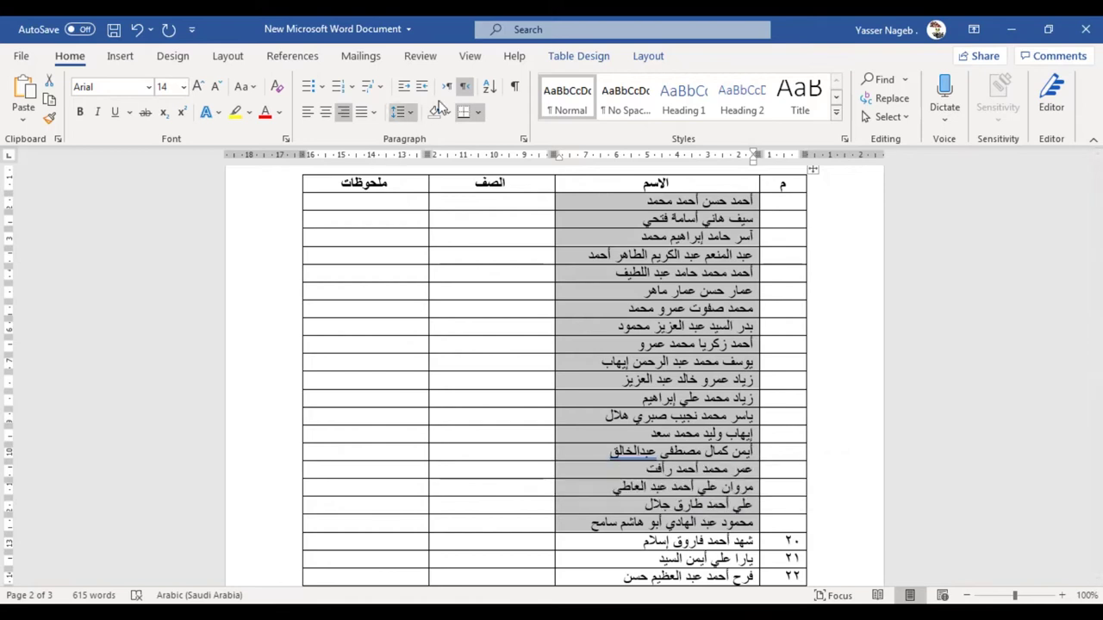
pyautogui.click(488, 87)
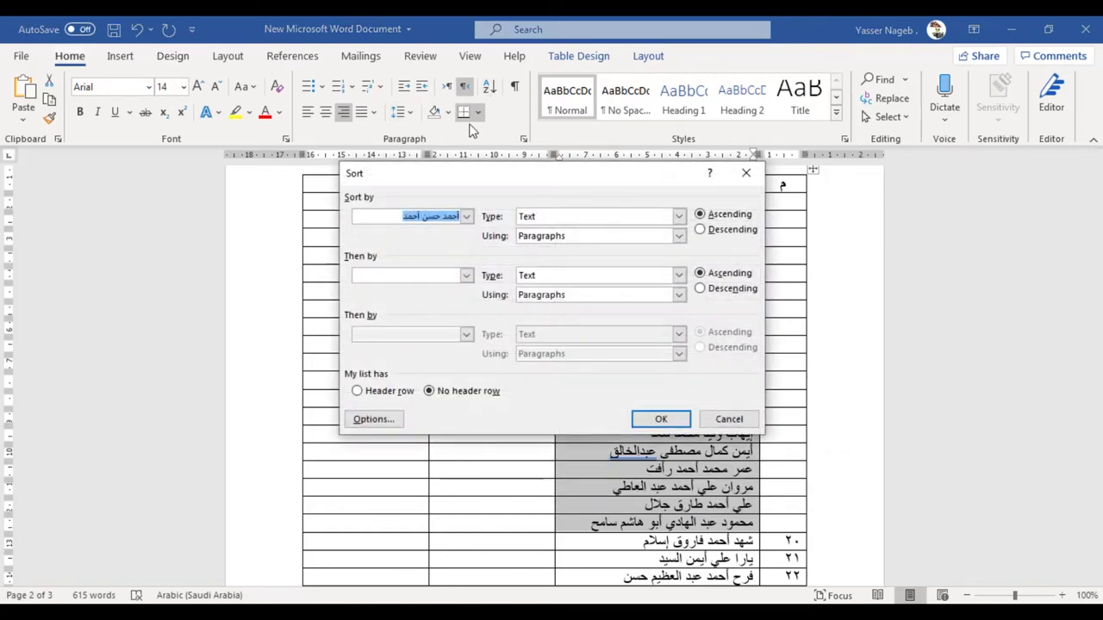
pyautogui.click(466, 216)
pyautogui.click(440, 240)
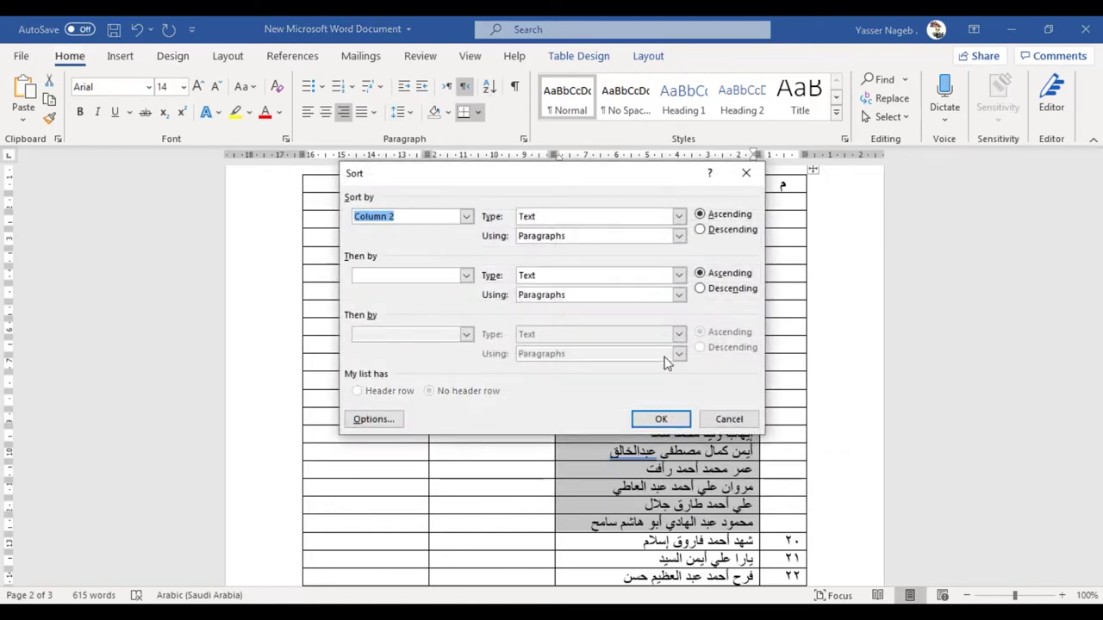
pyautogui.click(671, 420)
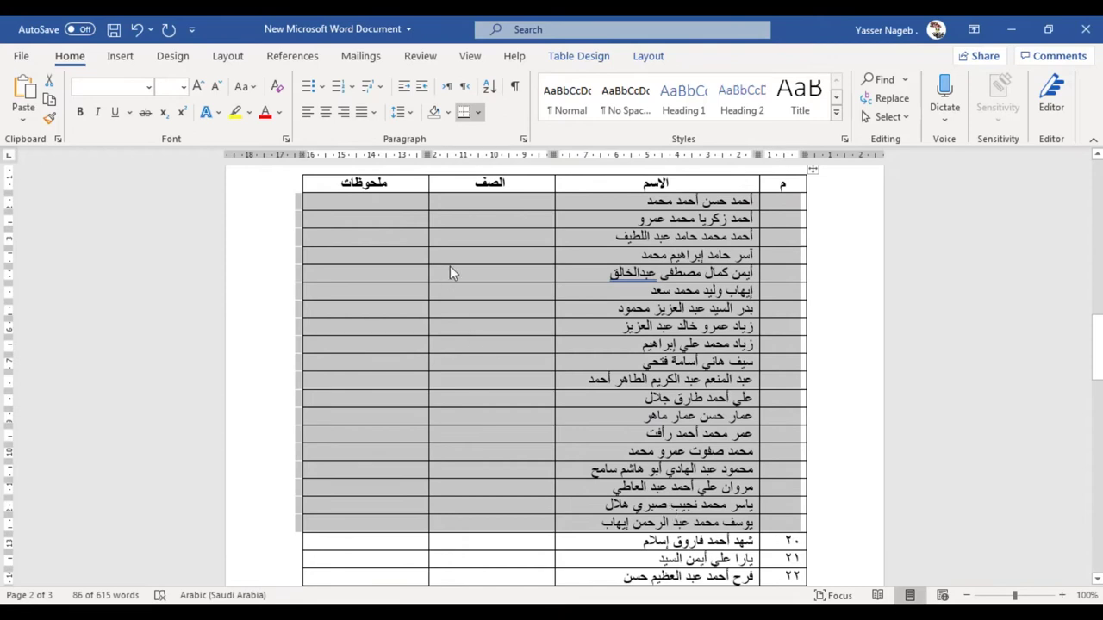
# Paste the numbers 1 to 19 back into the serial column.
pyautogui.click(782, 203)
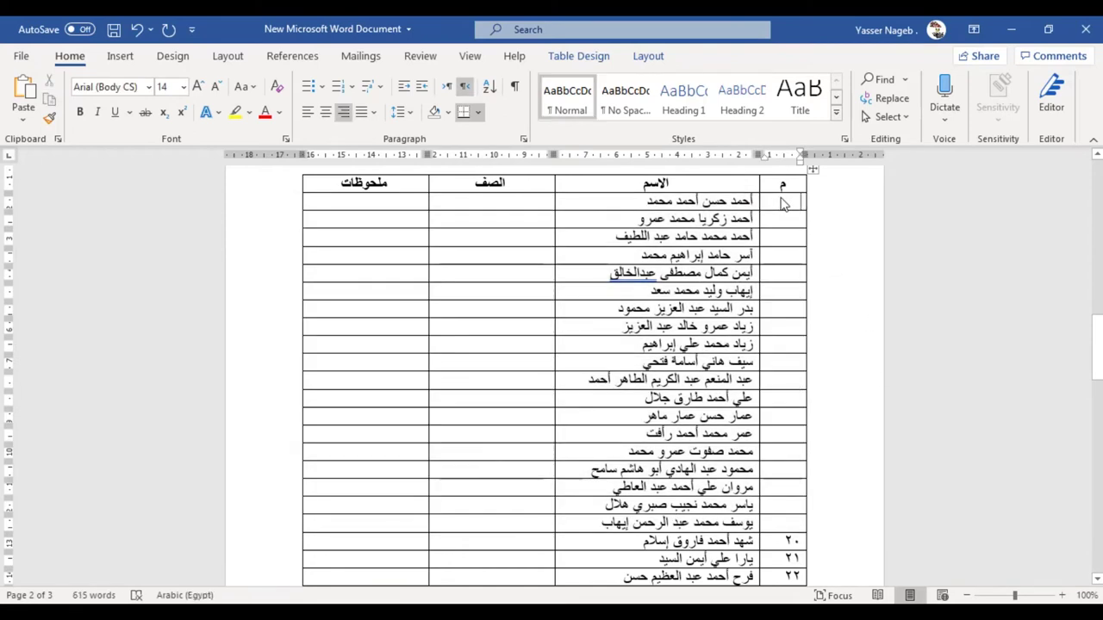
pyautogui.hotkey('ctrl', 'v')
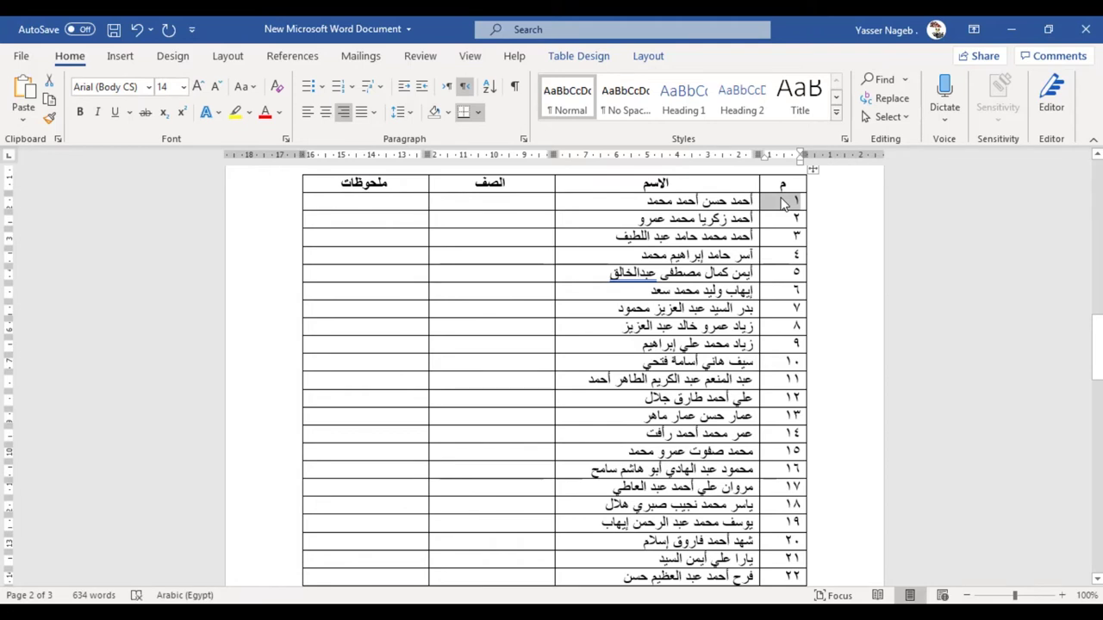
pyautogui.moveTo(1099, 357); pyautogui.dragTo(1099, 402)
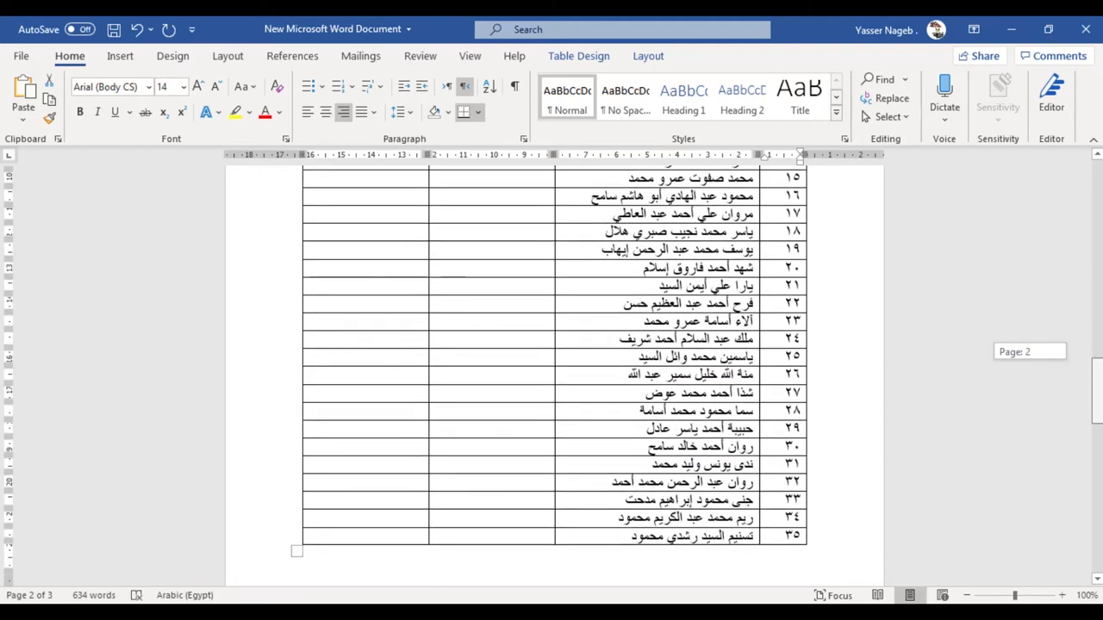
# Cut the serial numbers of rows 20–35 and sort the girls' names by Column 2.
pyautogui.moveTo(791, 267); pyautogui.dragTo(783, 532)
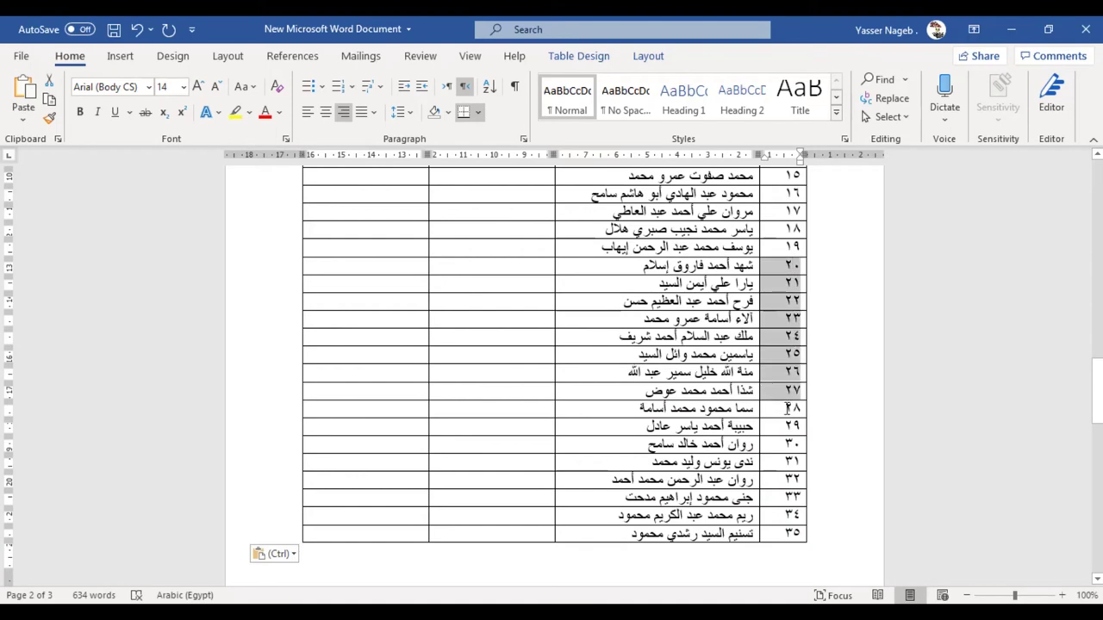
pyautogui.rightClick(785, 265)
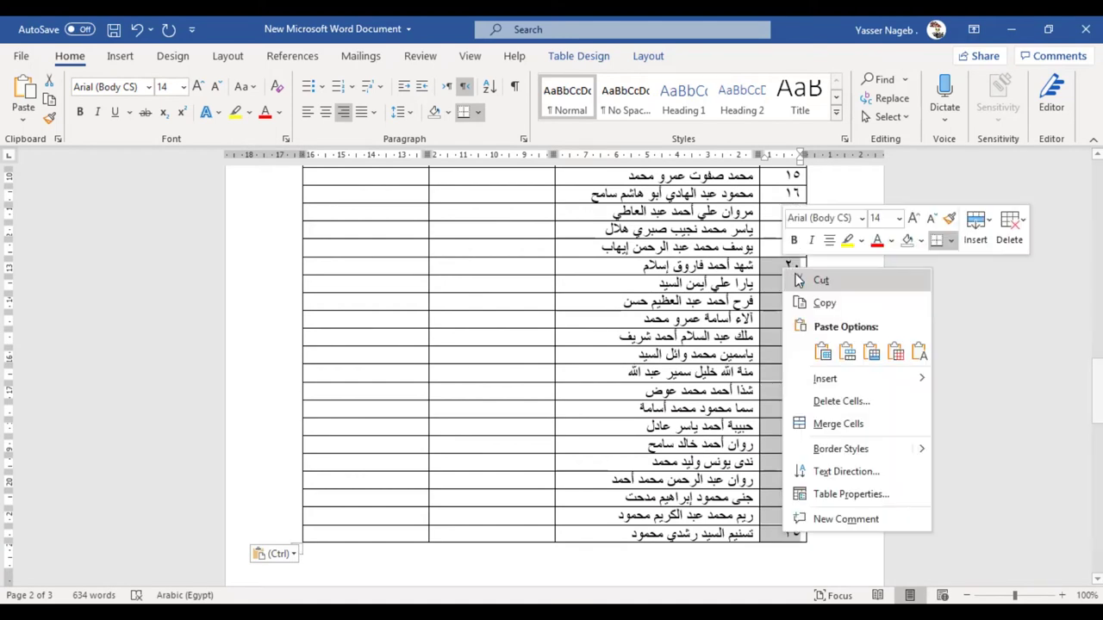
pyautogui.click(819, 277)
pyautogui.moveTo(752, 265); pyautogui.dragTo(659, 533)
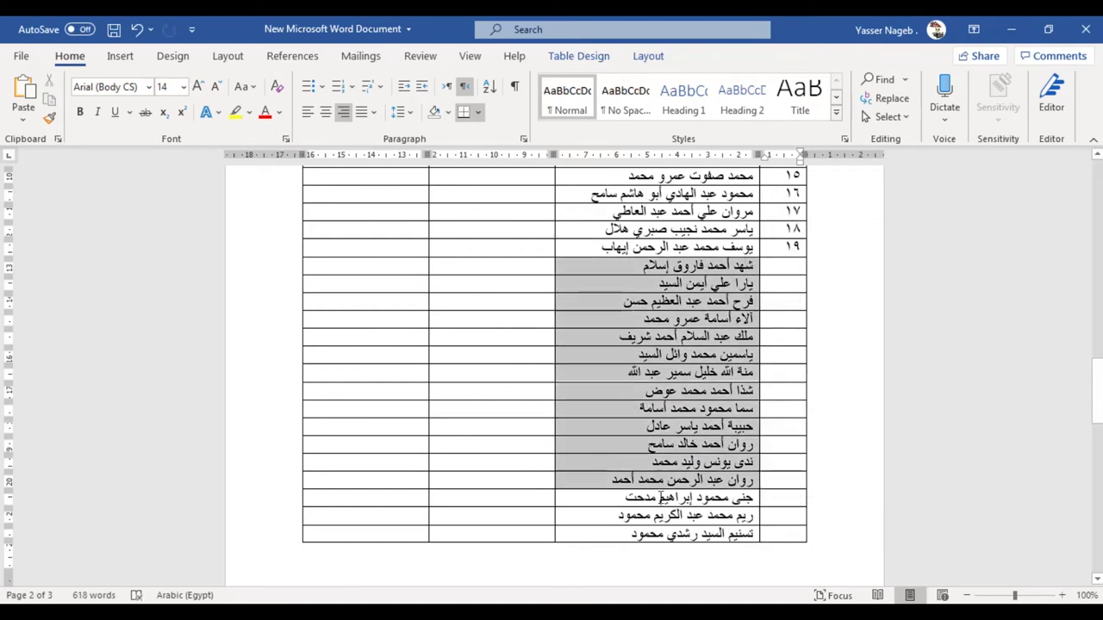
pyautogui.click(489, 86)
pyautogui.click(465, 217)
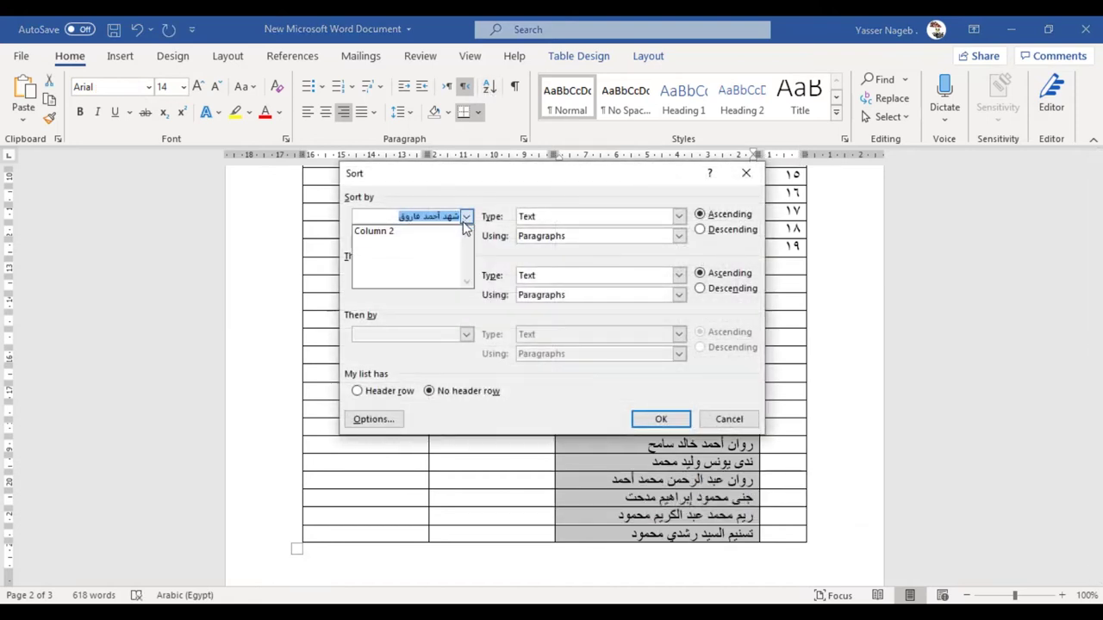
pyautogui.click(431, 230)
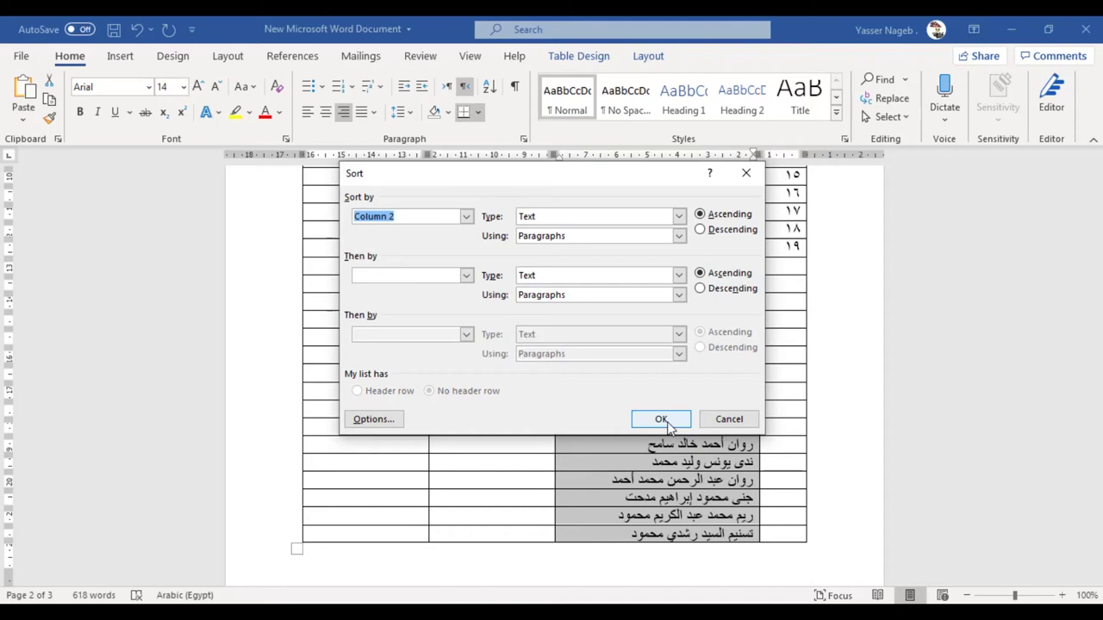
pyautogui.click(668, 420)
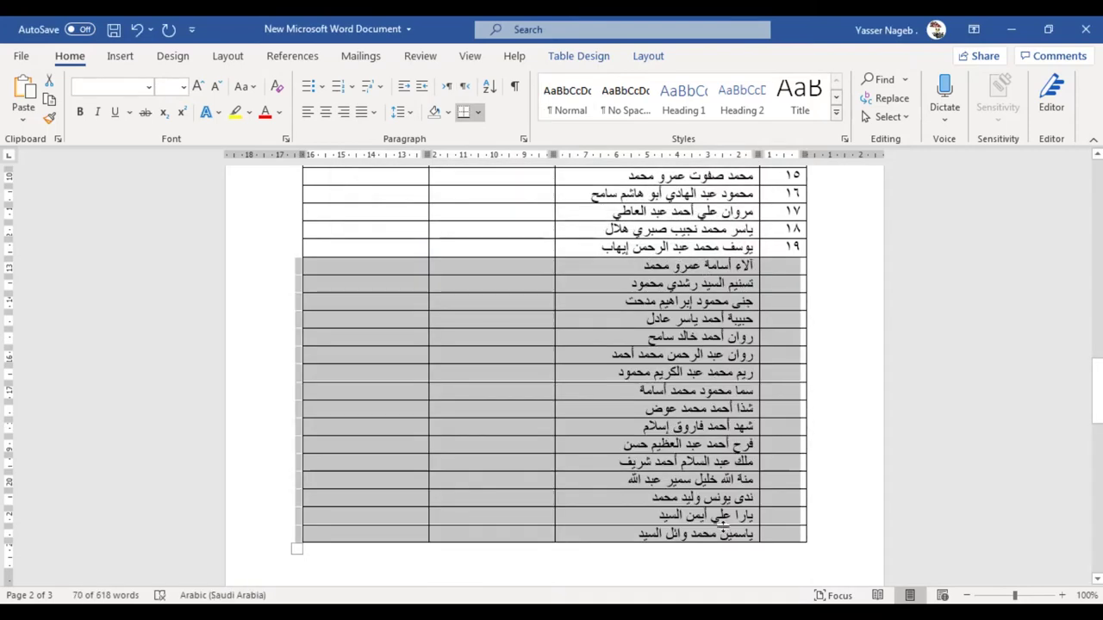
# Paste serial numbers 20–35 beside the sorted girls' names.
pyautogui.click(780, 269)
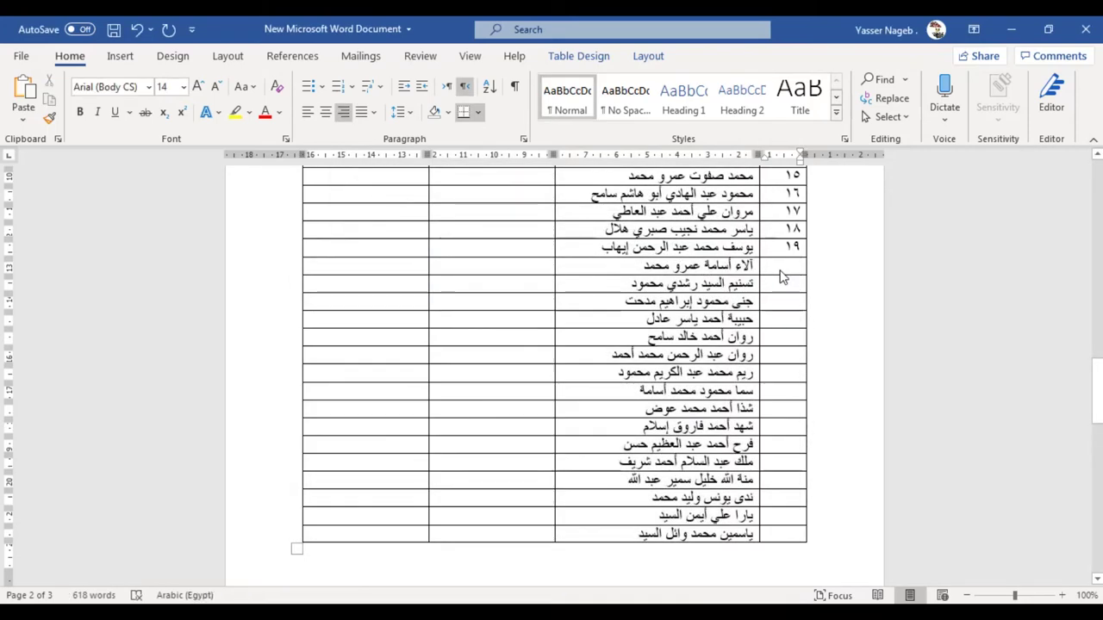
pyautogui.hotkey('ctrl', 'v')
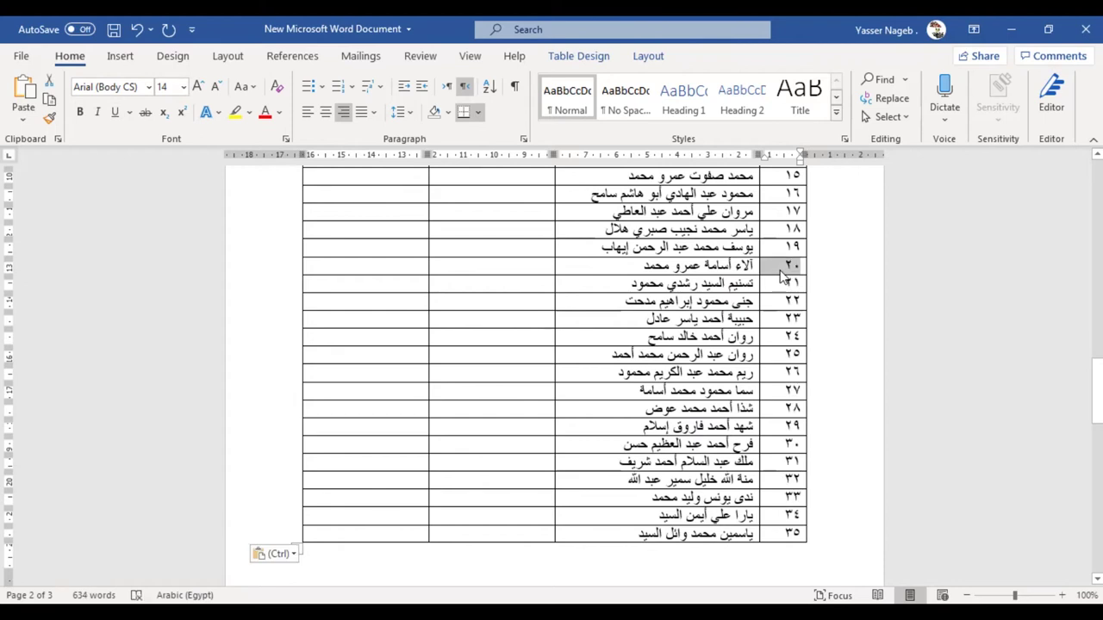
pyautogui.scroll(2, 754, 285)
pyautogui.scroll(2, 732, 345)
pyautogui.scroll(2, 715, 393)
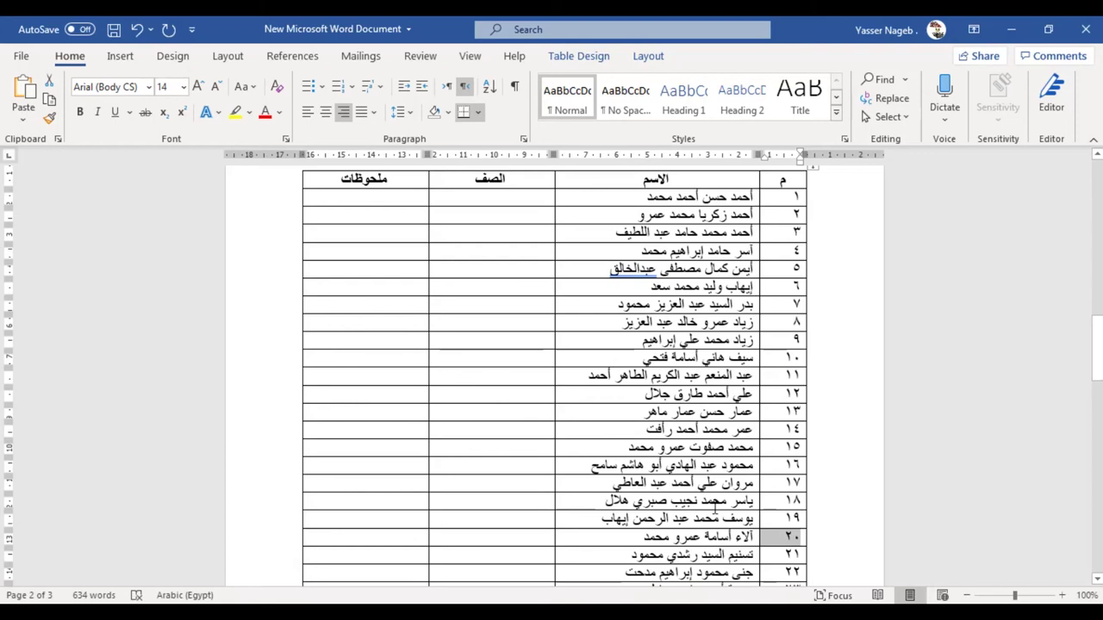
# Scroll down to the page-3 table 'قائمة فصل تقسم الأولاد والبنات' with side-by-side columns.
pyautogui.moveTo(1097, 349); pyautogui.dragTo(1096, 391)
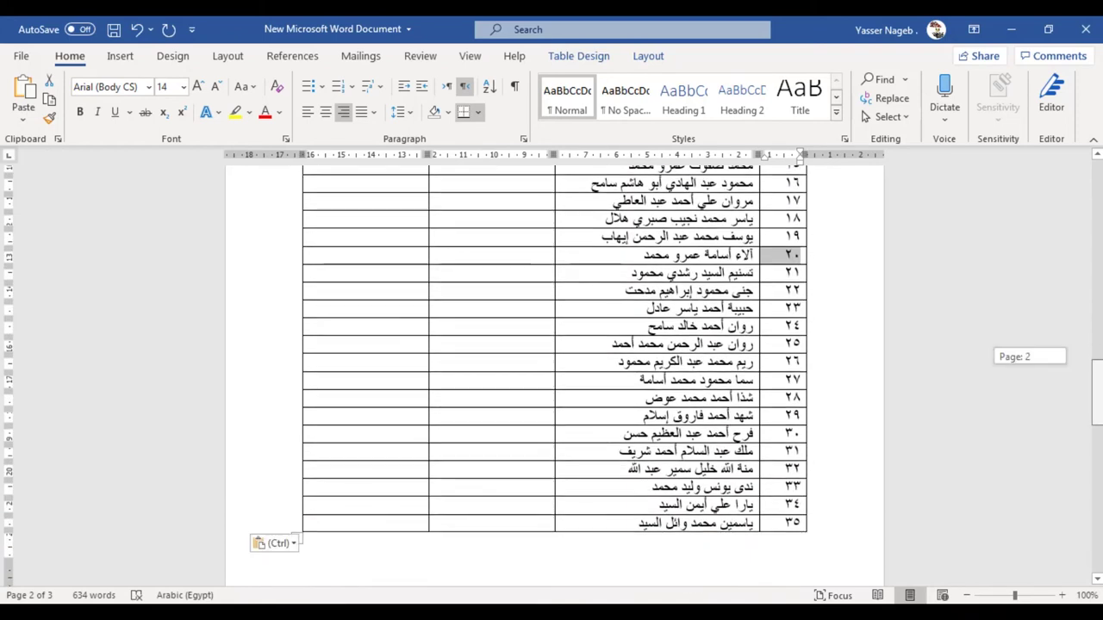
pyautogui.moveTo(1097, 390); pyautogui.dragTo(1097, 461)
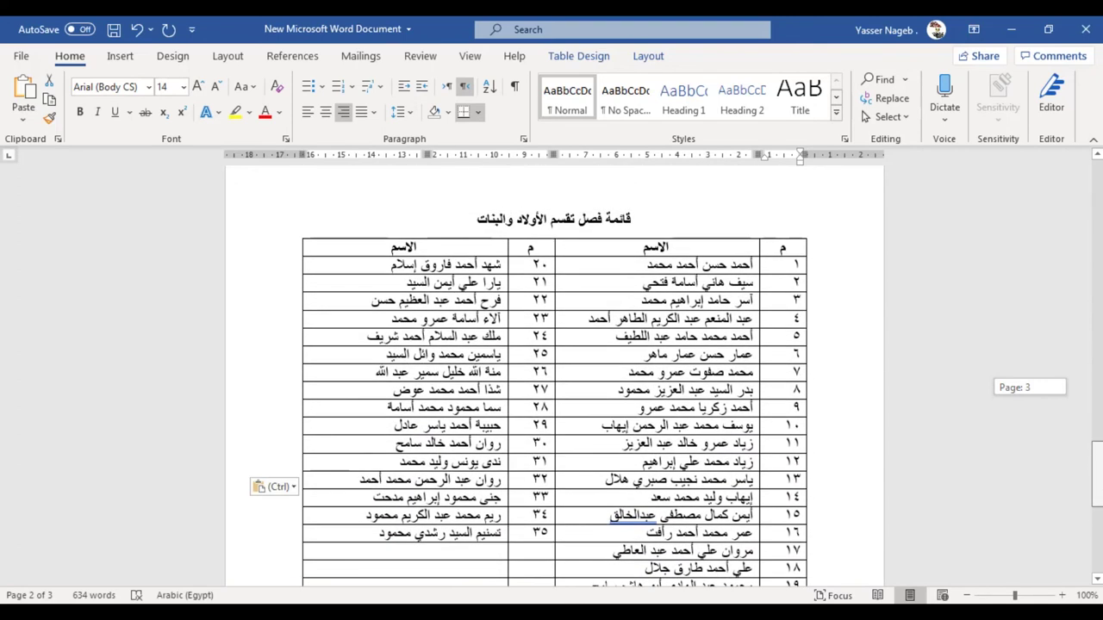
pyautogui.moveTo(1097, 460); pyautogui.dragTo(1097, 465)
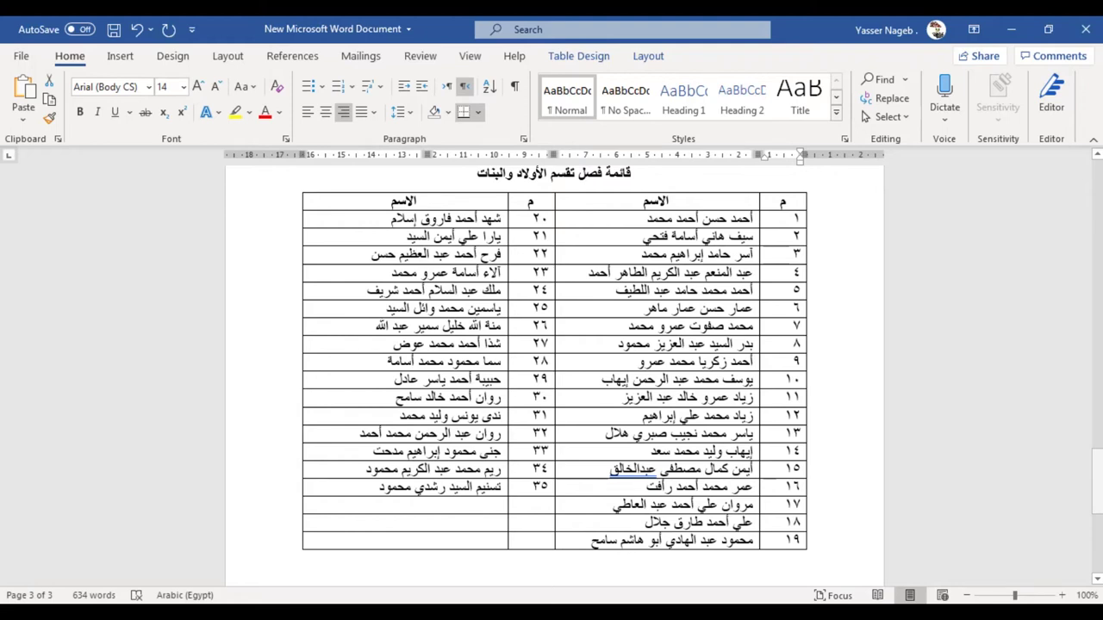
pyautogui.hotkey('ctrl', 'v')
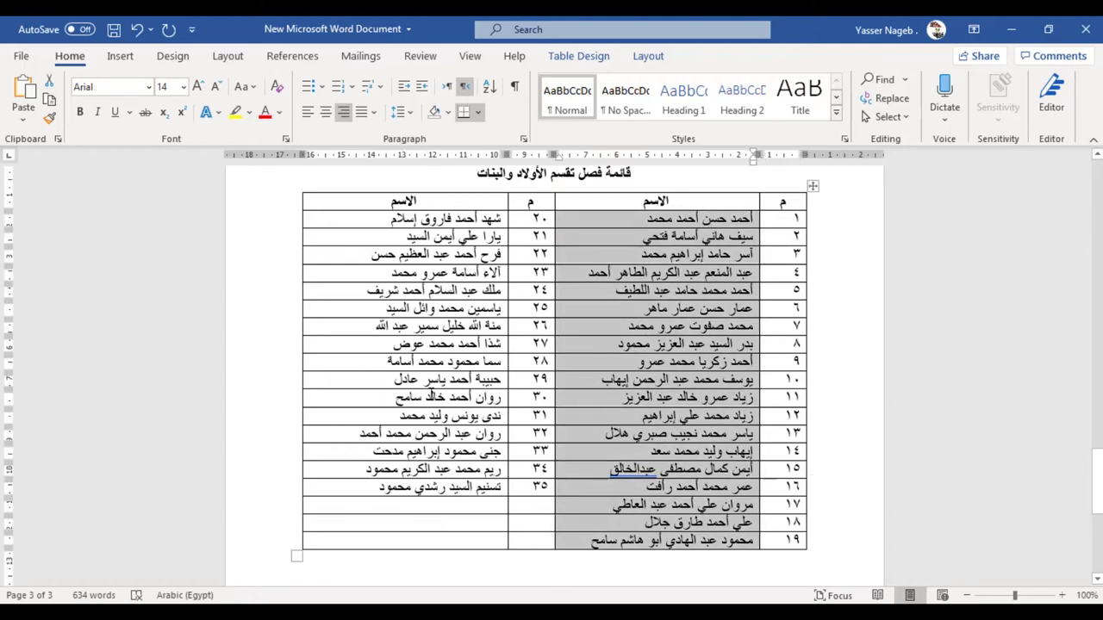
# Add empty rows at the end of the page-3 table from its last cell.
pyautogui.click(448, 541)
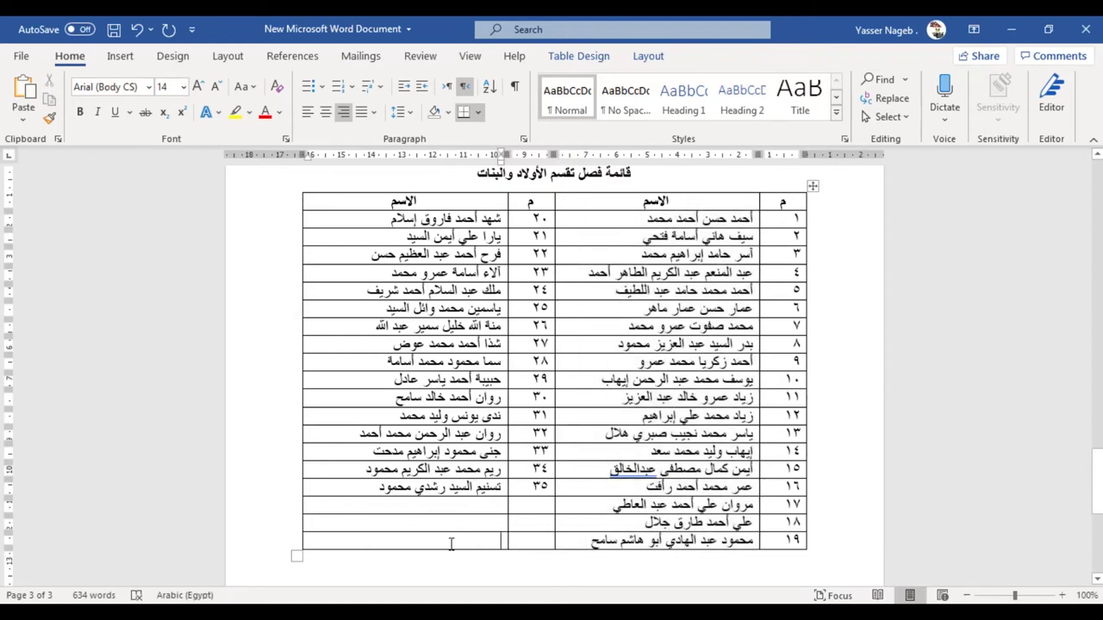
pyautogui.press('Tab')
pyautogui.press('Tab')
pyautogui.press('Tab')
pyautogui.press('Tab')
pyautogui.press('Tab')
pyautogui.press('Tab')
pyautogui.press('Tab')
pyautogui.press('Tab')
pyautogui.press('Tab')
pyautogui.press('Tab')
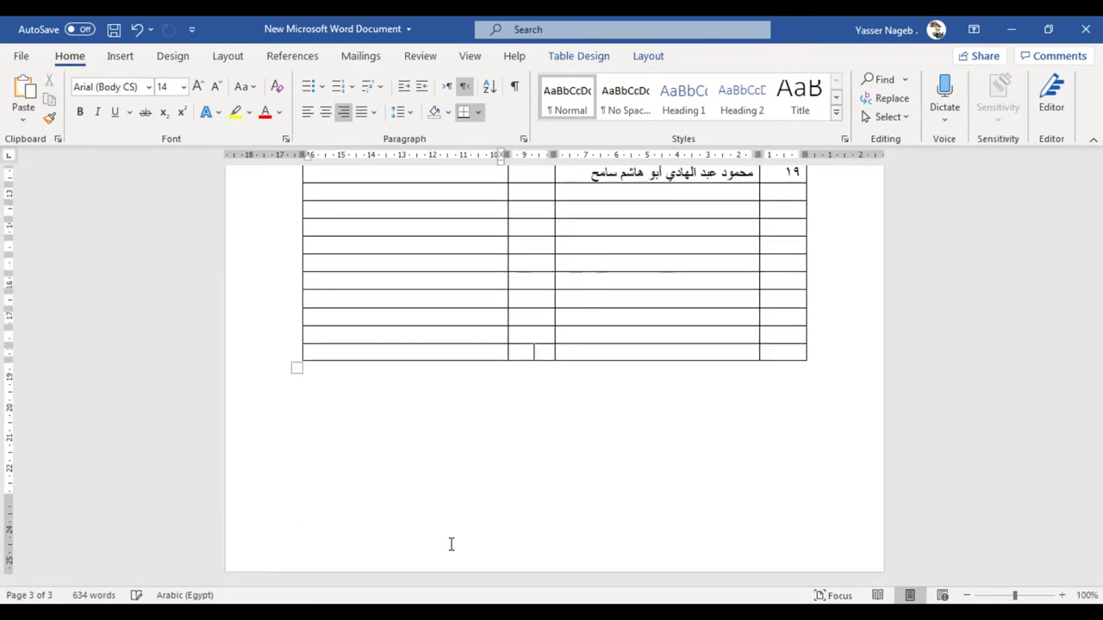
pyautogui.press('Tab')
pyautogui.press('Tab')
pyautogui.press('Tab')
pyautogui.press('Tab')
pyautogui.press('Tab')
pyautogui.press('Tab')
# Drag the girls' entries 20–35 into the new rows beneath boy 19.
pyautogui.scroll(4, 450, 544)
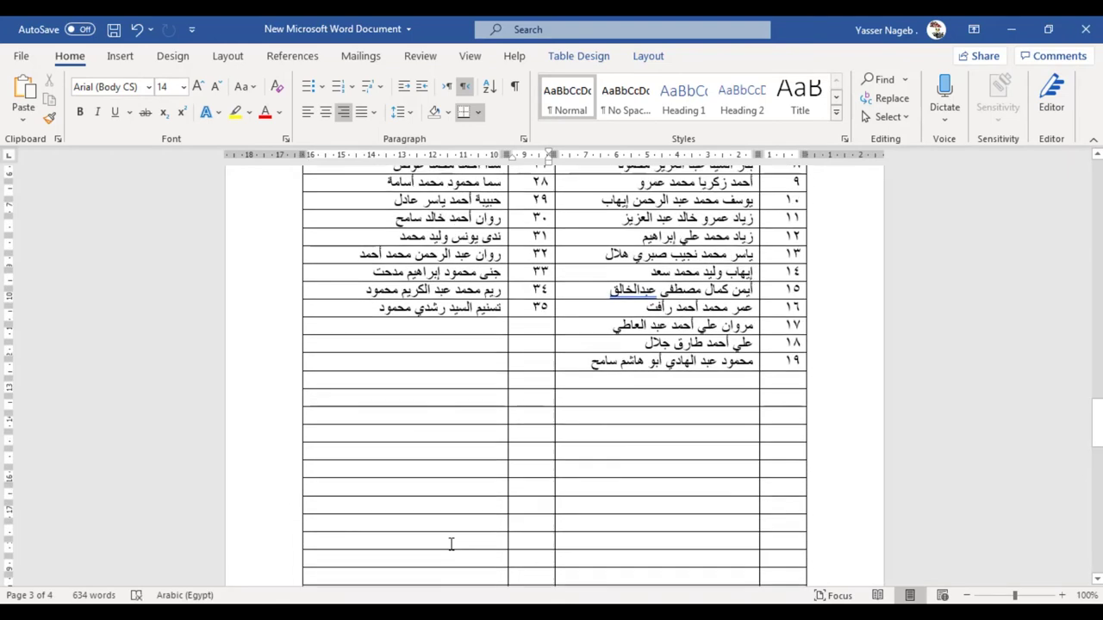
pyautogui.scroll(5, 450, 544)
pyautogui.moveTo(382, 548); pyautogui.dragTo(550, 276)
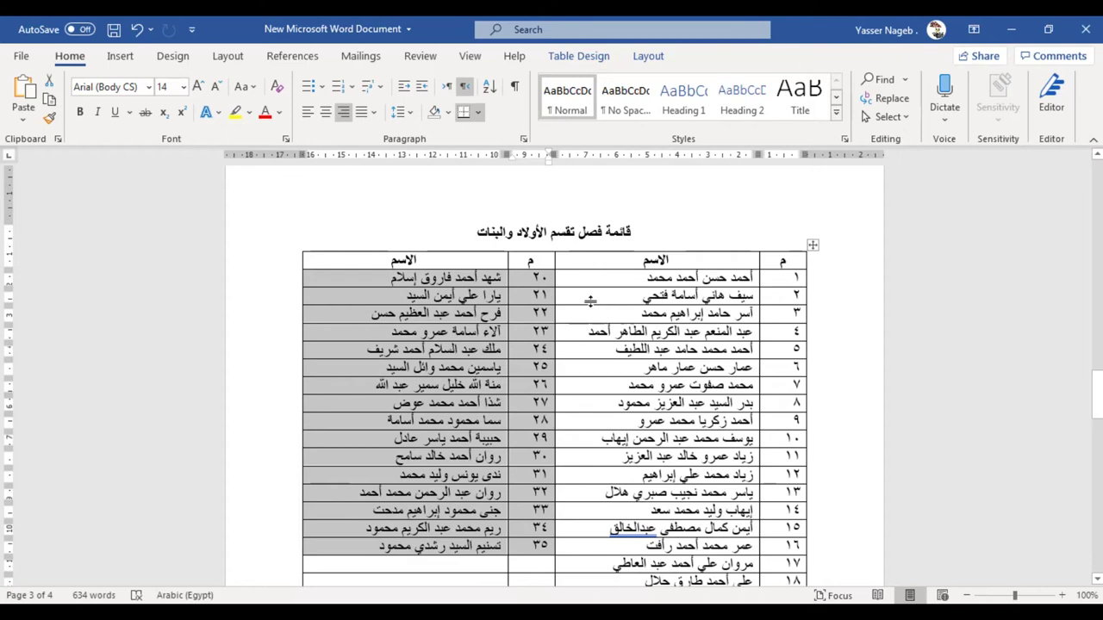
pyautogui.moveTo(543, 291)
pyautogui.mouseDown()
pyautogui.moveTo(603, 536)
pyautogui.moveTo(780, 525)
pyautogui.mouseUp()
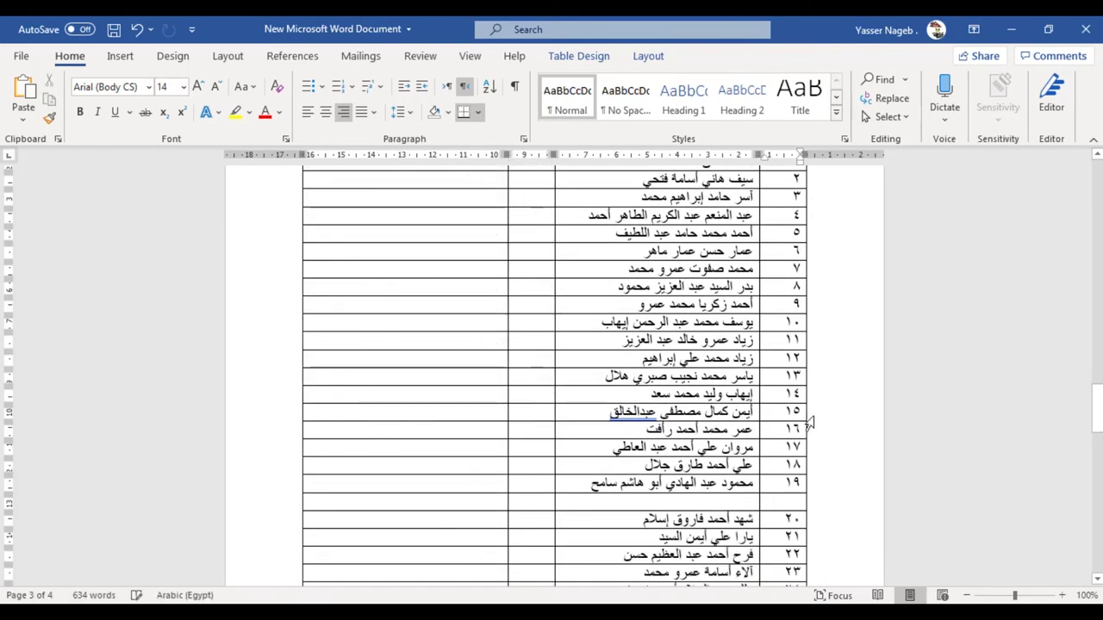
pyautogui.moveTo(1097, 407)
pyautogui.mouseDown()
pyautogui.moveTo(1097, 448)
pyautogui.moveTo(1097, 404)
pyautogui.mouseUp()
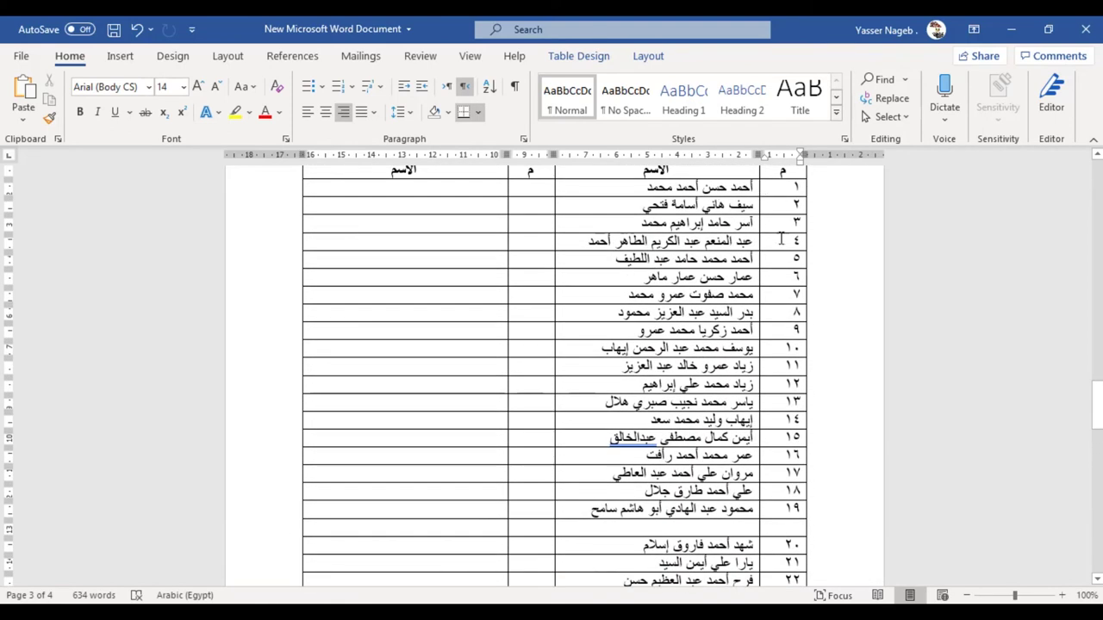
# Cut serial numbers 1–19 and sort the boys' names alphabetically by Column 2.
pyautogui.moveTo(782, 186); pyautogui.dragTo(789, 506)
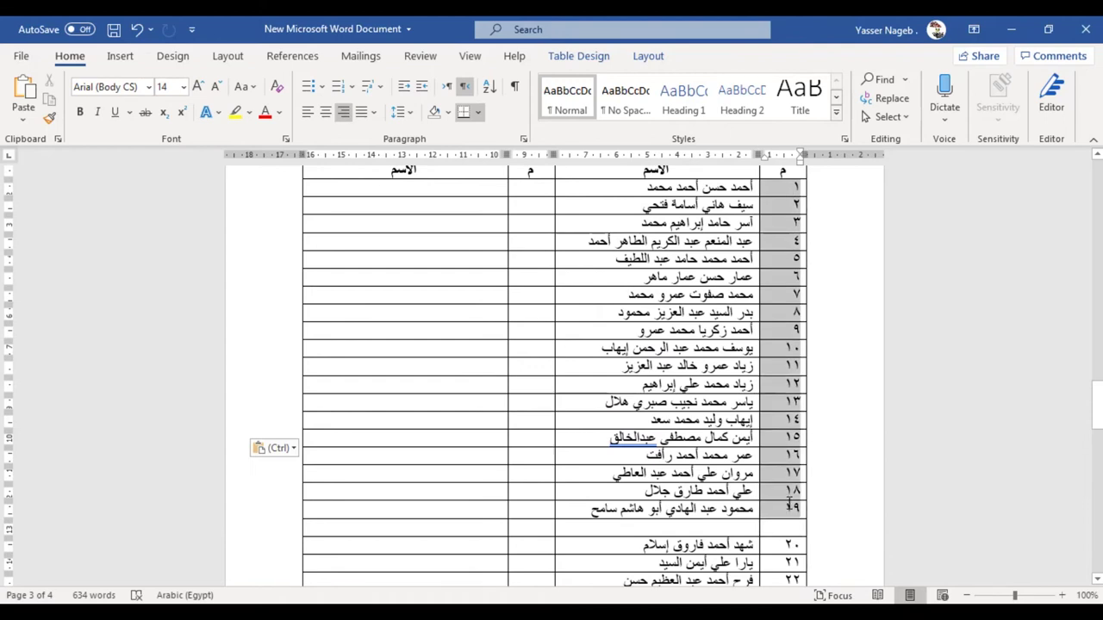
pyautogui.rightClick(772, 186)
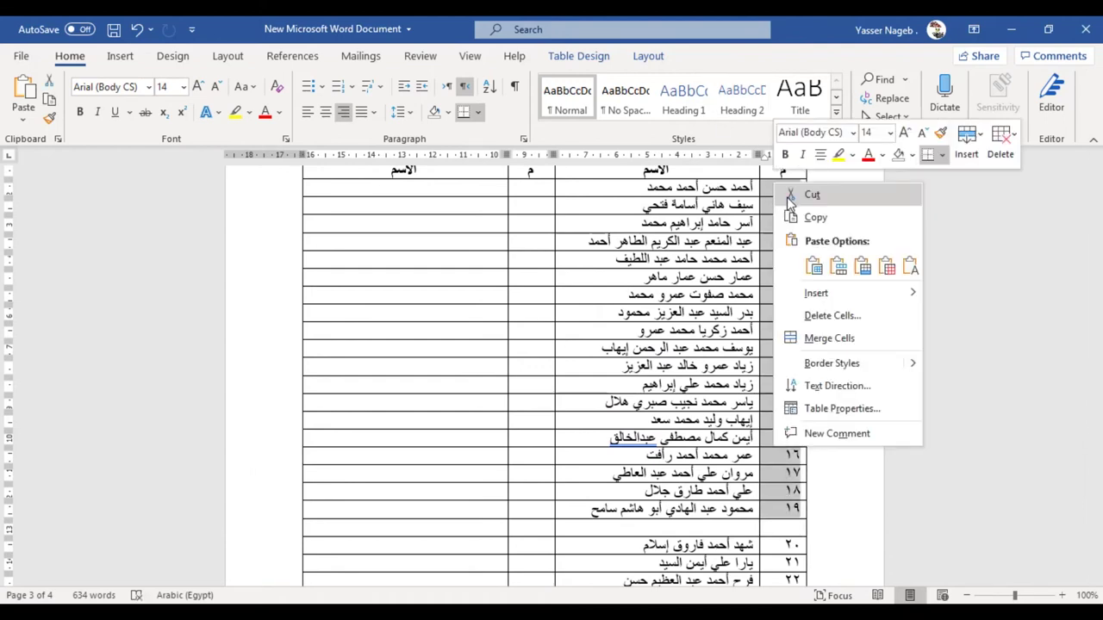
pyautogui.click(810, 195)
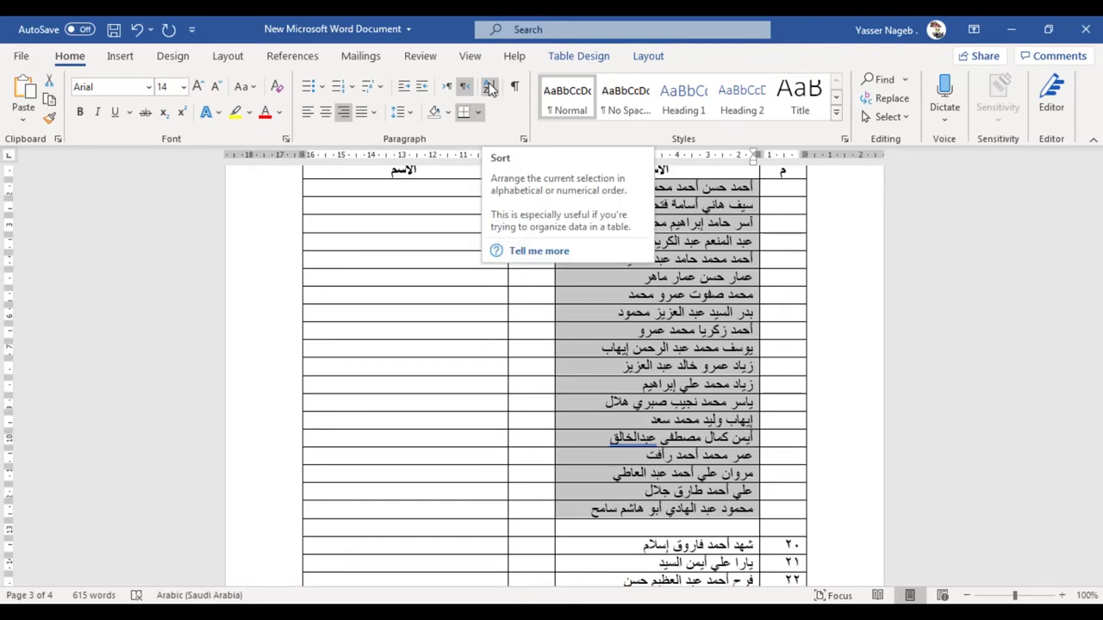
pyautogui.click(488, 87)
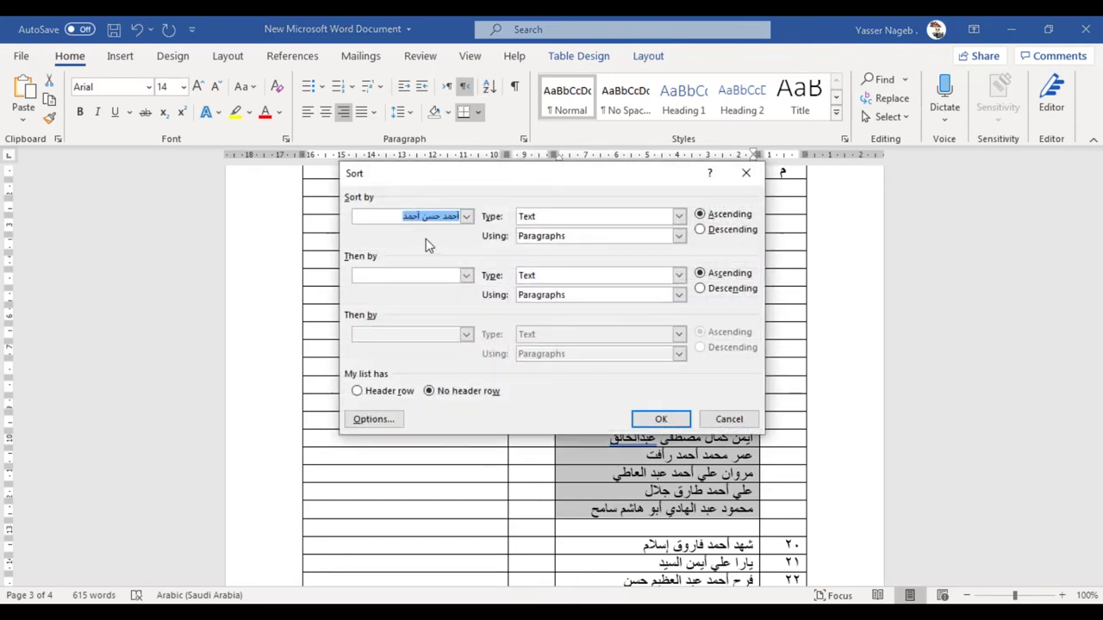
pyautogui.click(466, 217)
pyautogui.click(430, 229)
pyautogui.click(659, 419)
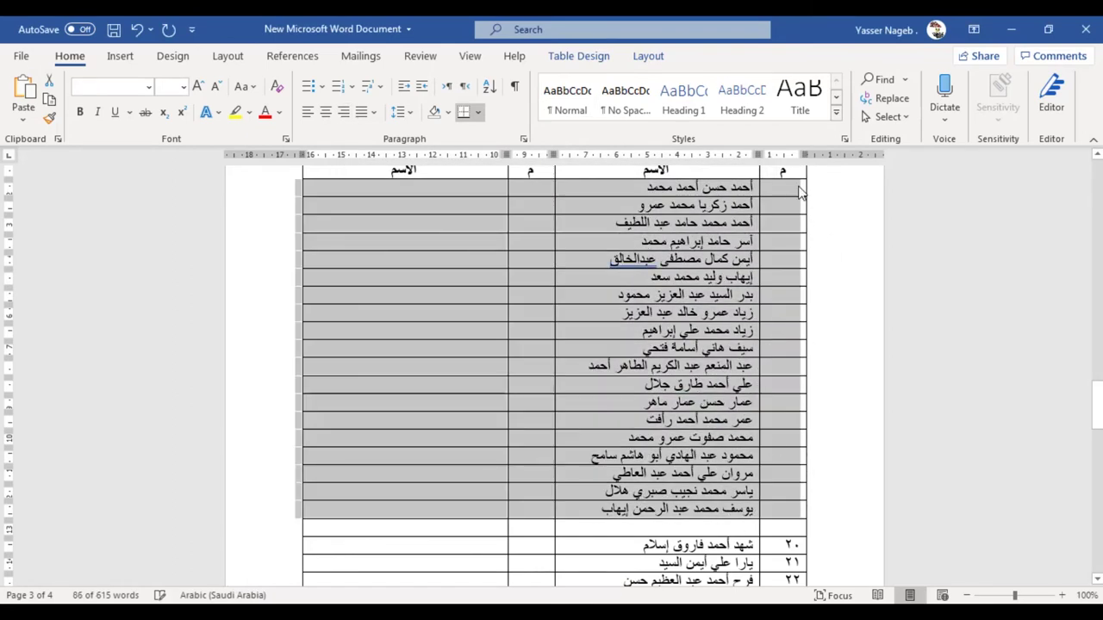
# Paste numbers 1–19 back in order and select the girls' serial numbers 20–35.
pyautogui.click(798, 192)
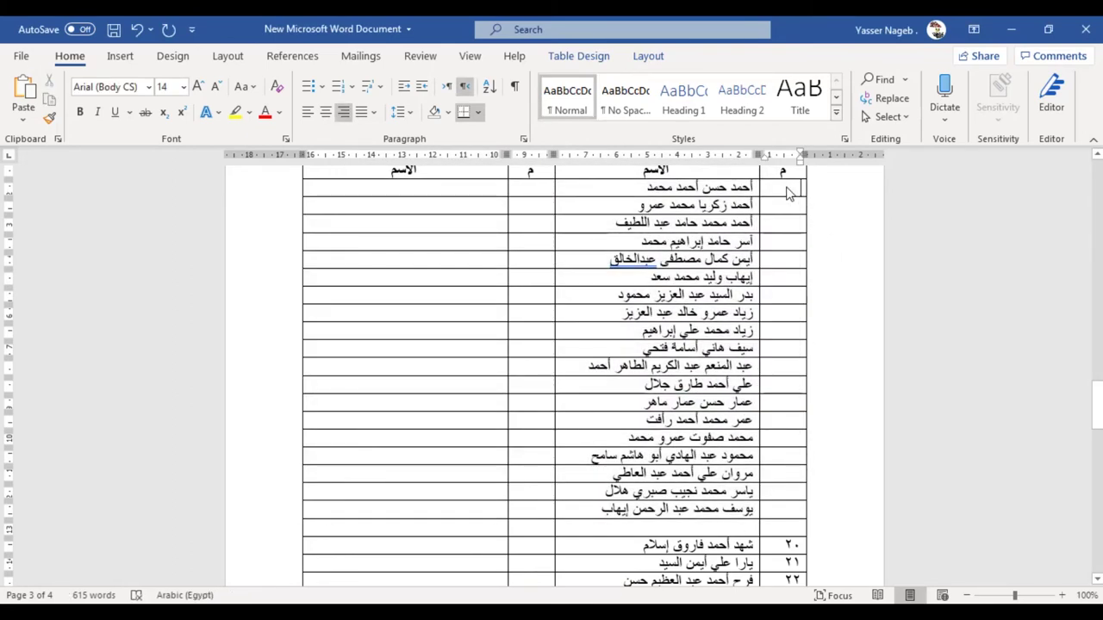
pyautogui.hotkey('ctrl', 'v')
pyautogui.moveTo(1097, 403); pyautogui.dragTo(1096, 446)
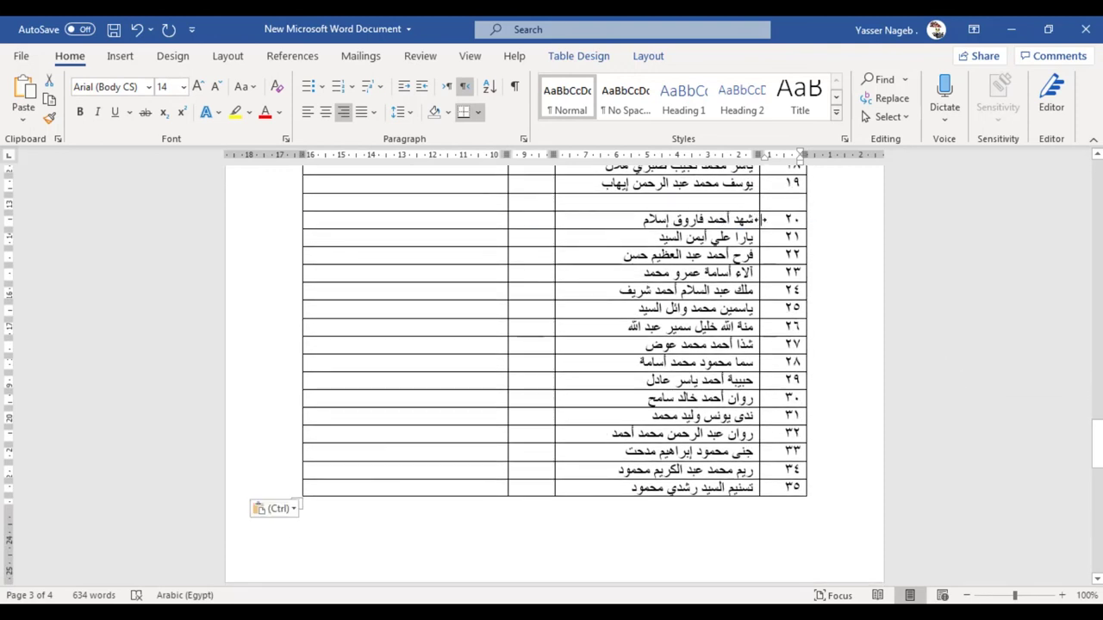
pyautogui.moveTo(800, 224); pyautogui.dragTo(788, 487)
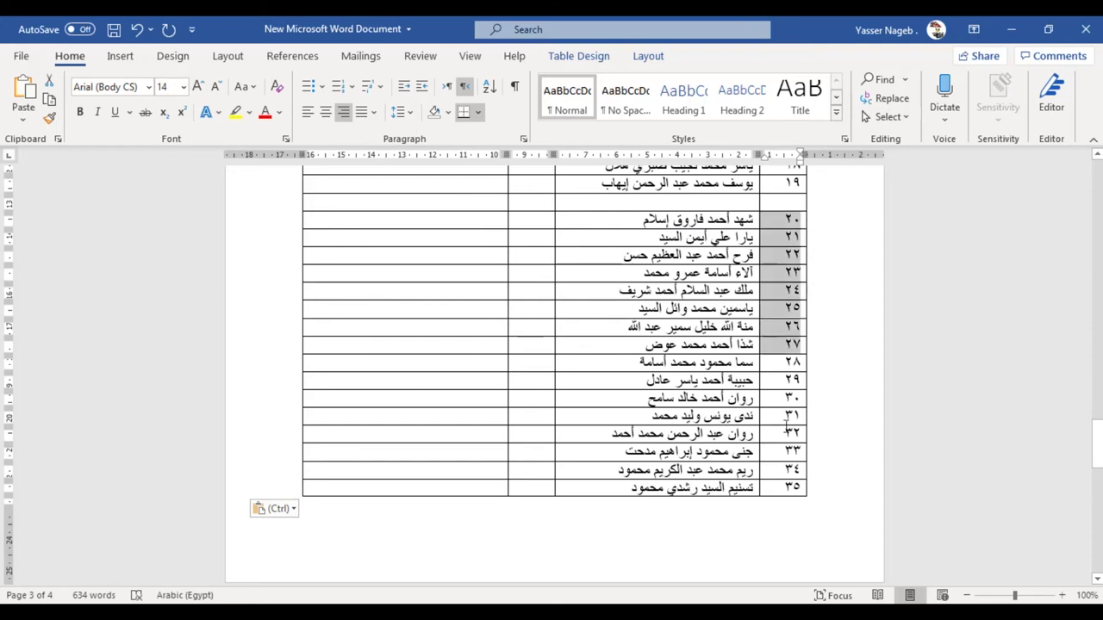
# Cut numbers 20–35, sort the girls' names by Column 2, and paste the numbers back.
pyautogui.rightClick(771, 218)
pyautogui.click(779, 225)
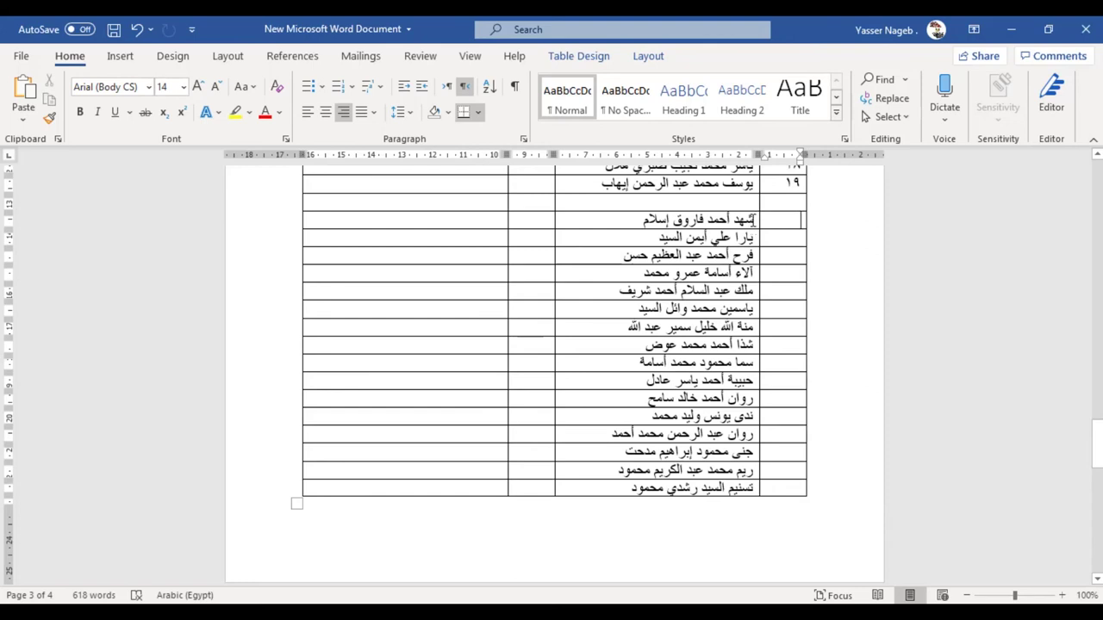
pyautogui.moveTo(754, 219); pyautogui.dragTo(749, 488)
pyautogui.click(488, 86)
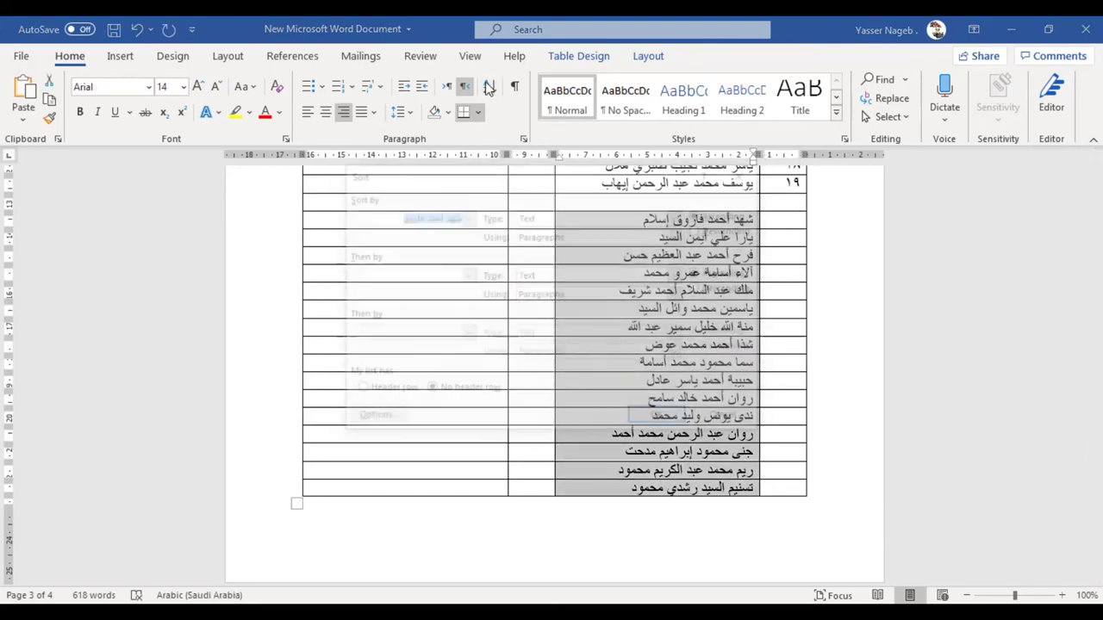
pyautogui.click(466, 217)
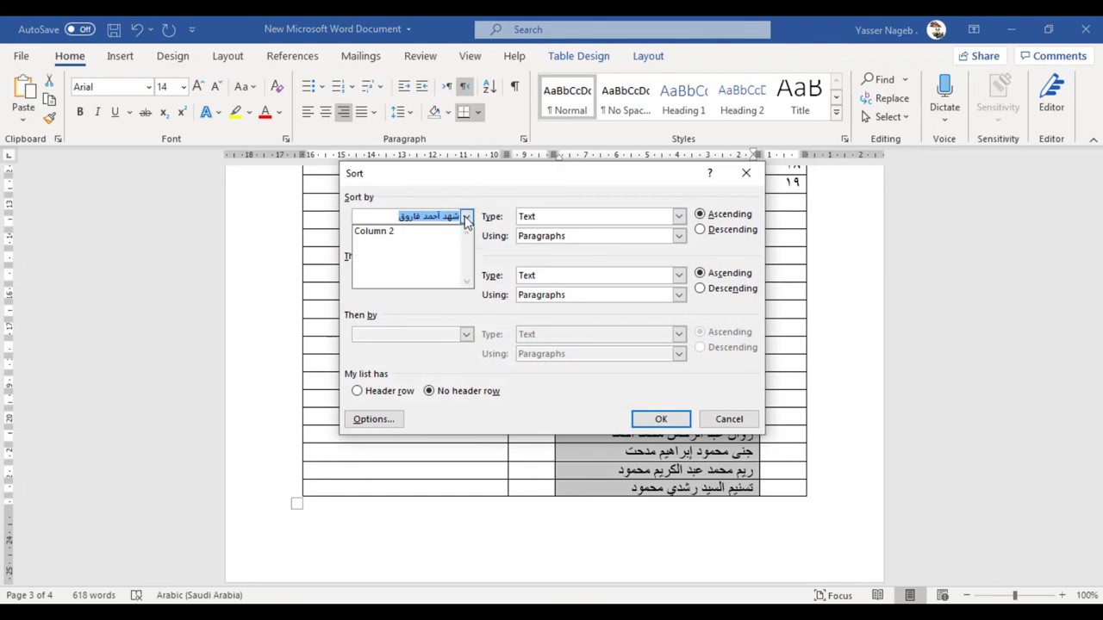
pyautogui.click(417, 232)
pyautogui.click(661, 420)
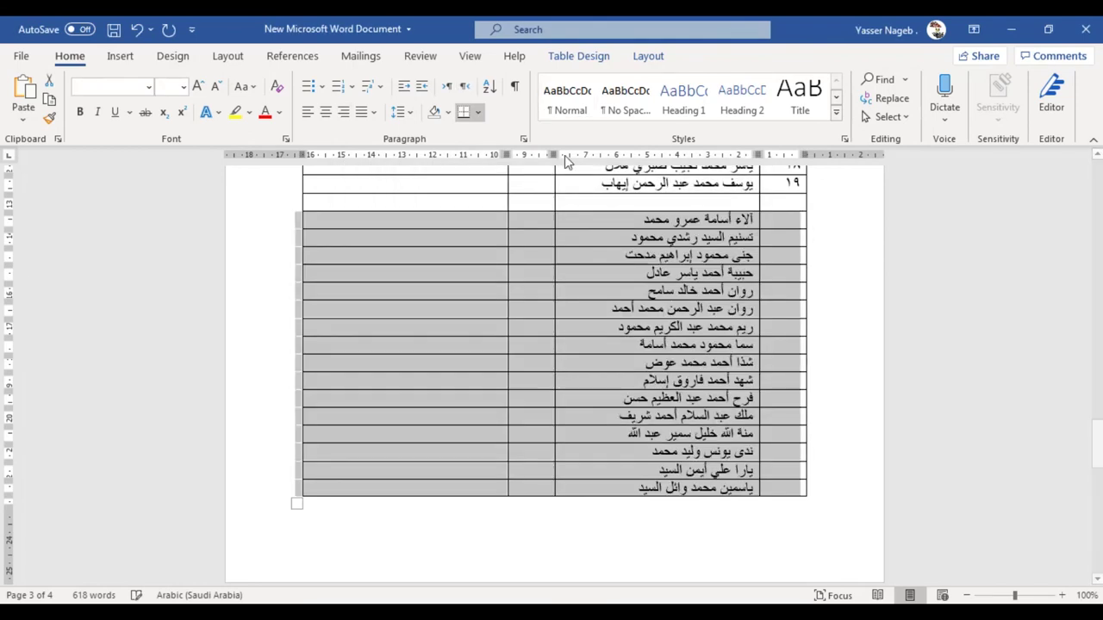
pyautogui.click(779, 220)
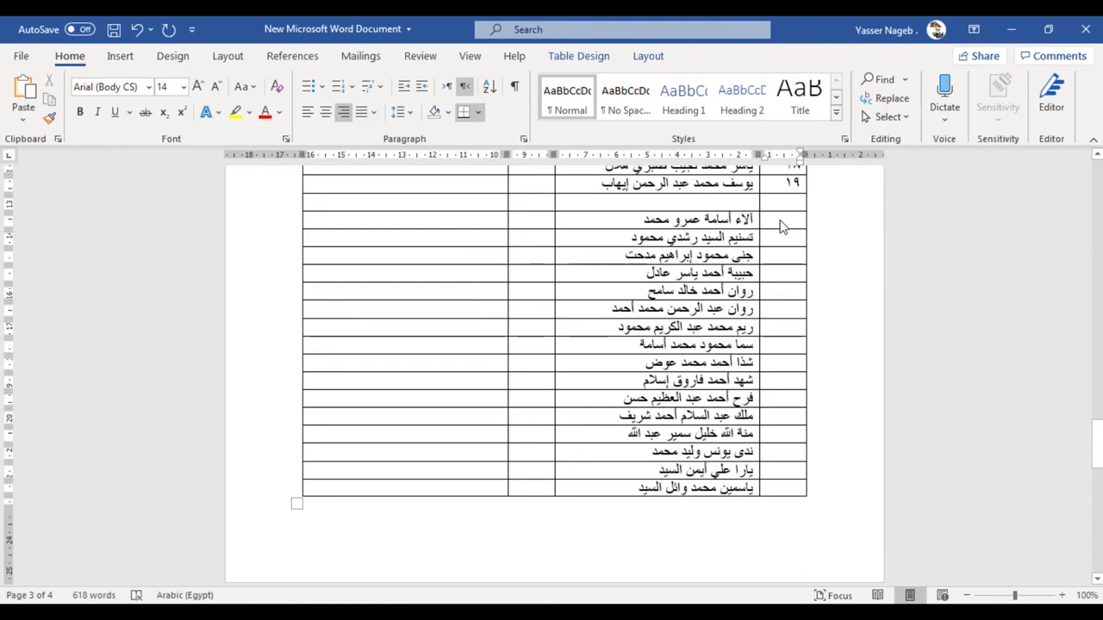
pyautogui.hotkey('ctrl', 'v')
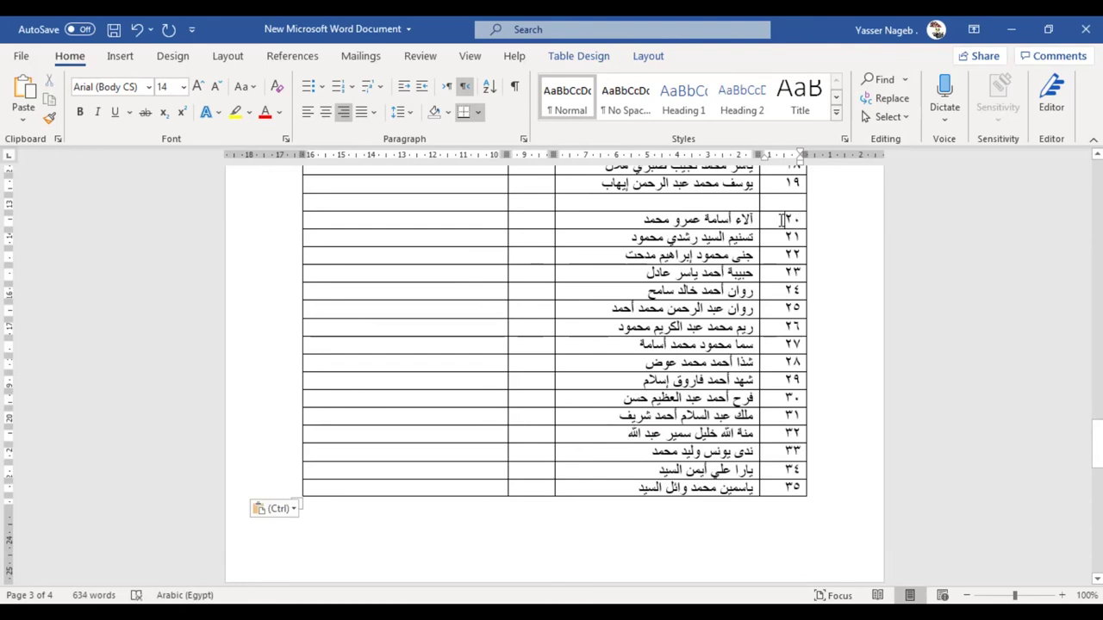
# Drag the girls' numbered rows 20–35 up into the left columns beside the boys.
pyautogui.moveTo(779, 222); pyautogui.dragTo(684, 489)
pyautogui.scroll(3, 684, 431)
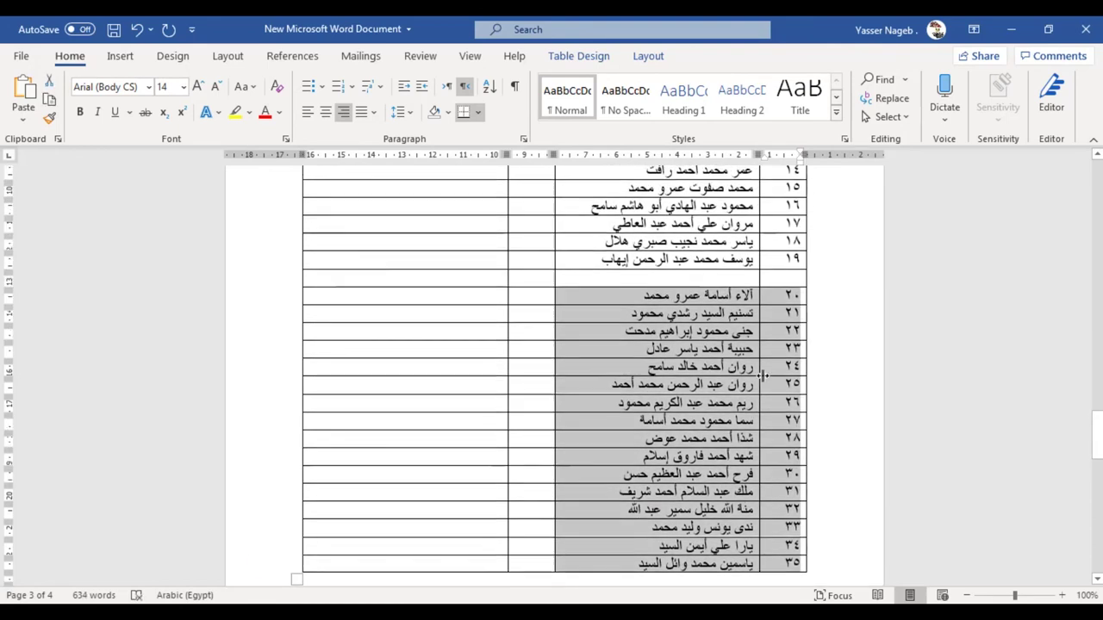
pyautogui.moveTo(689, 404)
pyautogui.mouseDown()
pyautogui.moveTo(537, 167)
pyautogui.moveTo(534, 263)
pyautogui.mouseUp()
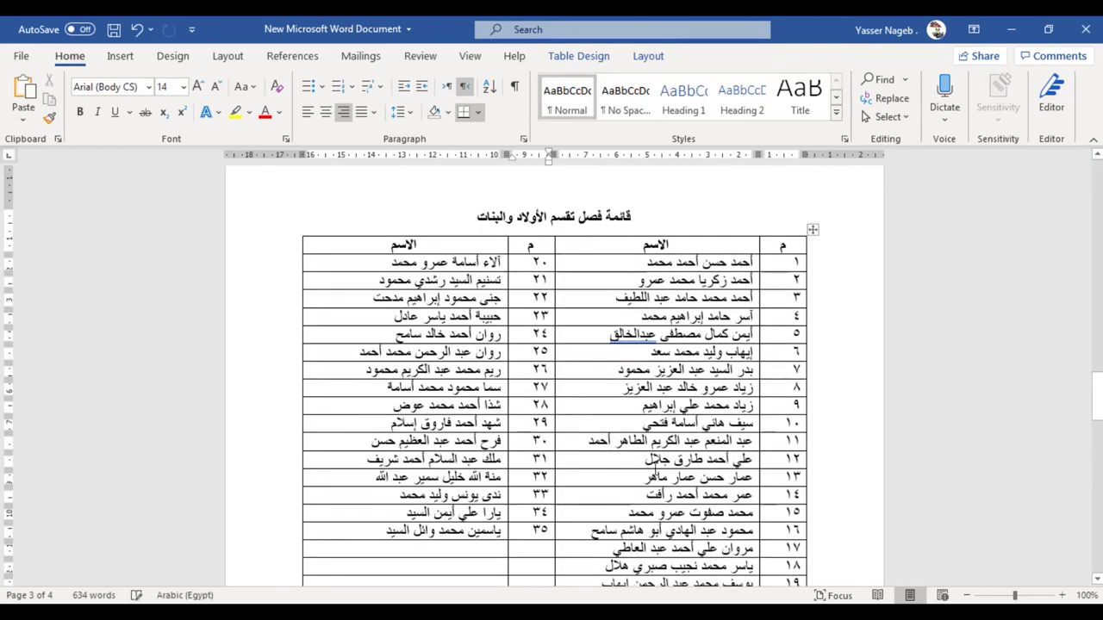
pyautogui.moveTo(1097, 396); pyautogui.dragTo(1097, 405)
pyautogui.scroll(-2, 990, 327)
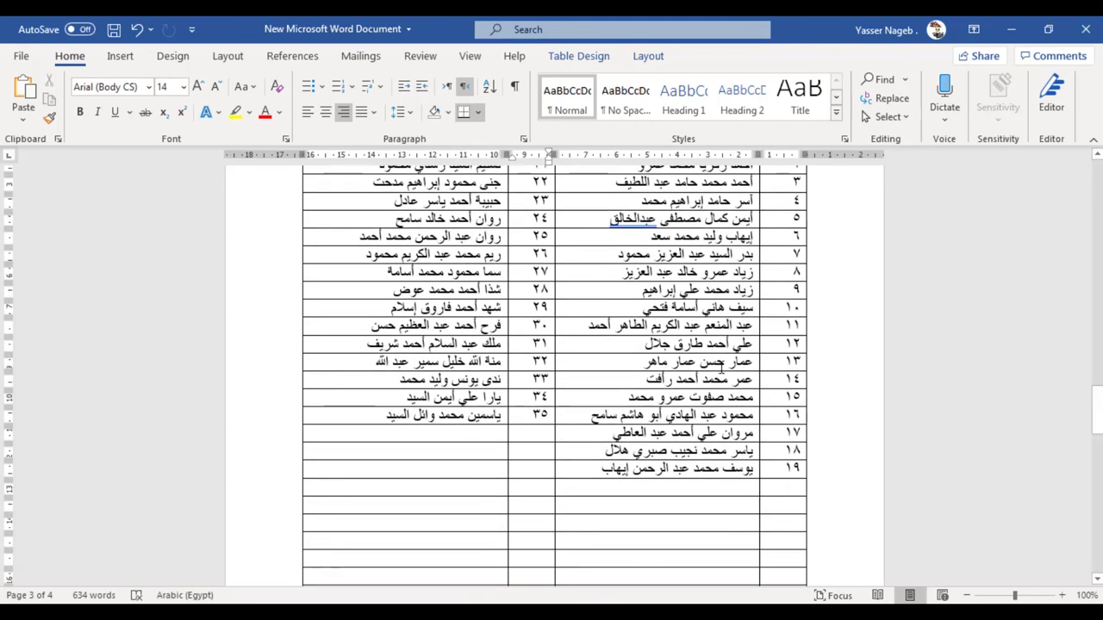
pyautogui.moveTo(1096, 413); pyautogui.dragTo(1097, 444)
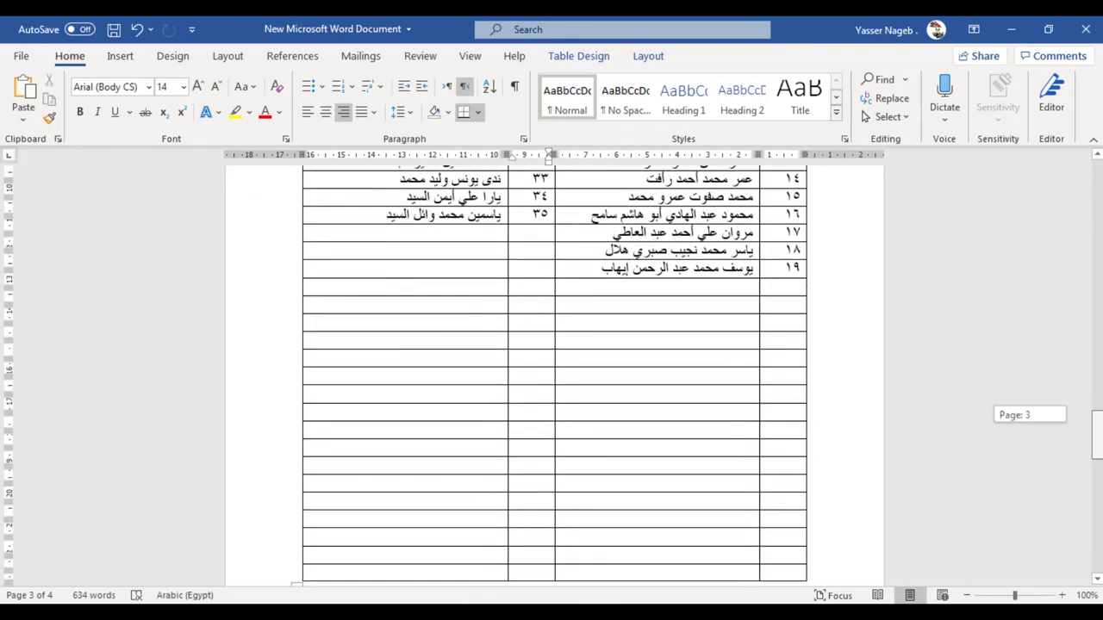
# Delete the leftover empty rows at the bottom of the table as entire rows.
pyautogui.moveTo(587, 203); pyautogui.dragTo(460, 492)
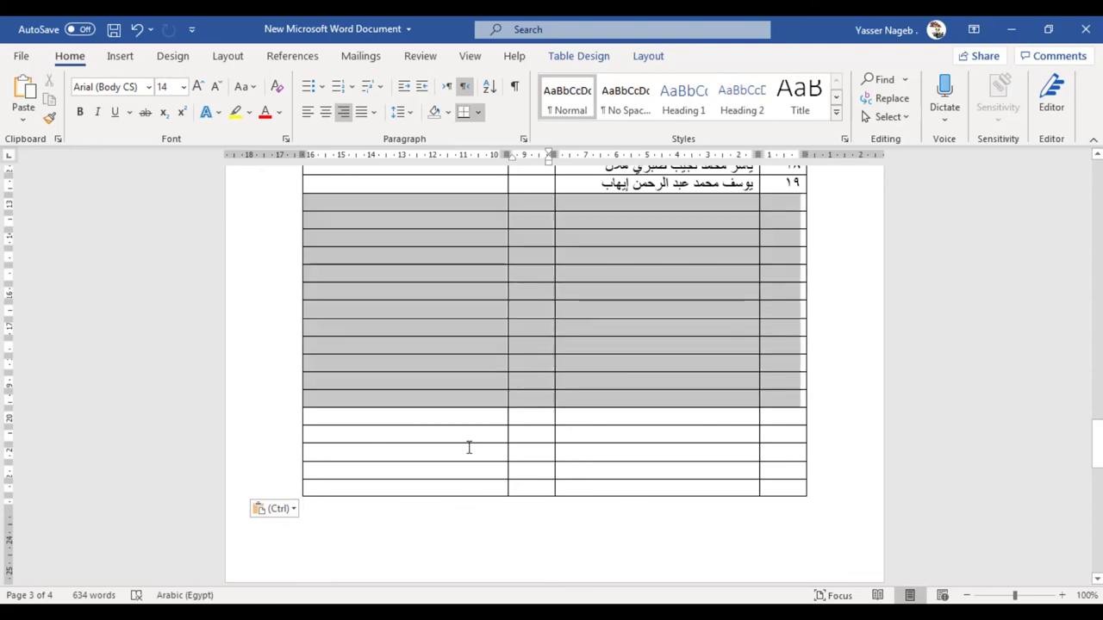
pyautogui.rightClick(460, 491)
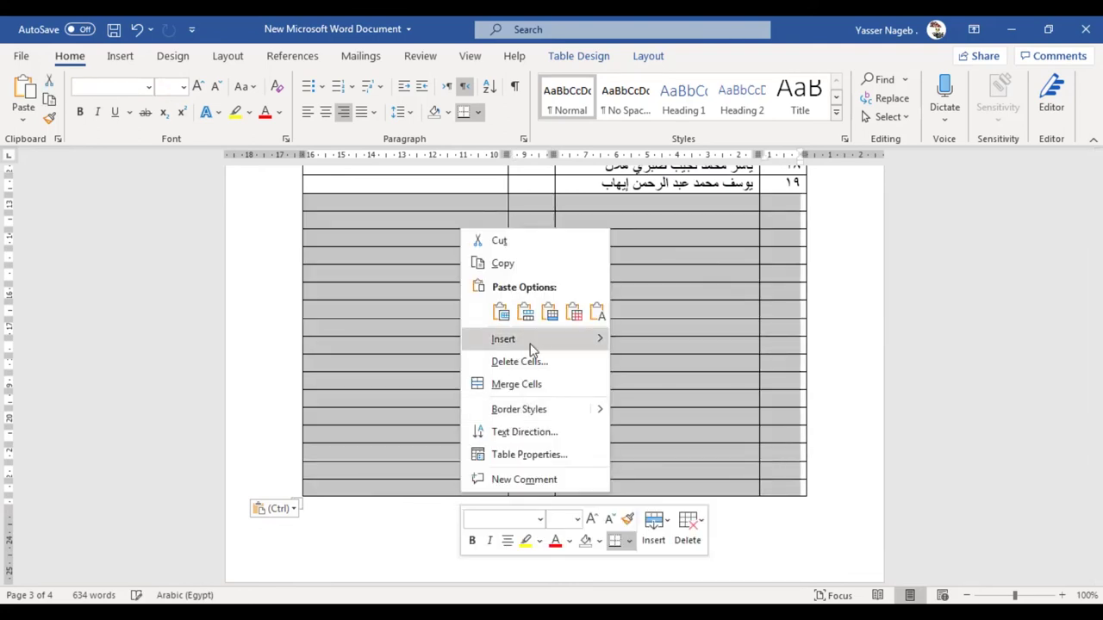
pyautogui.click(534, 362)
pyautogui.click(493, 304)
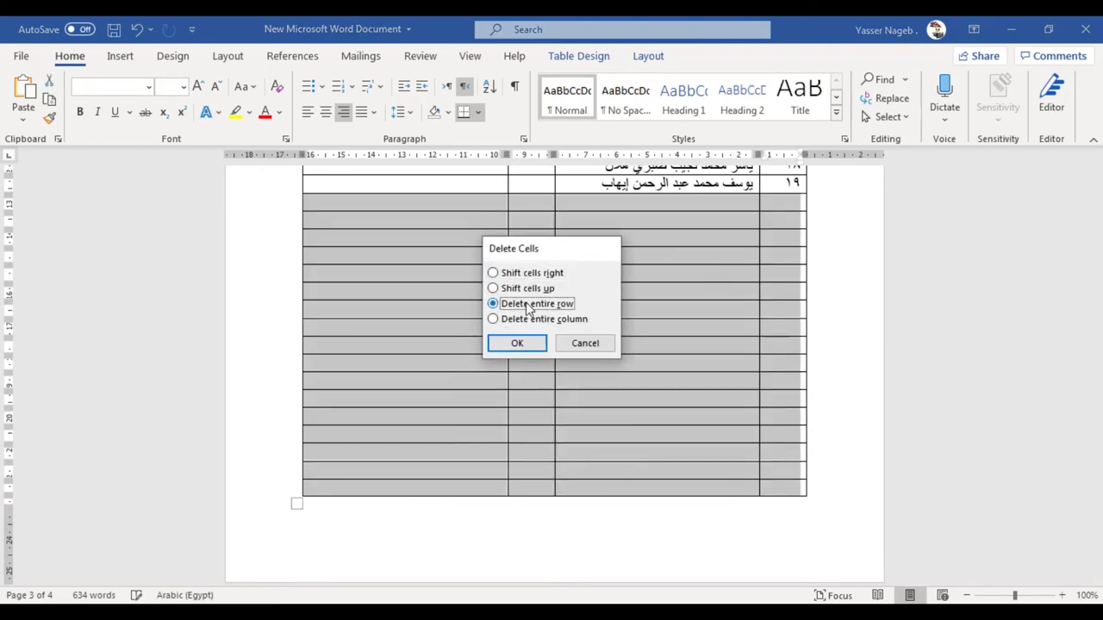
pyautogui.press('Return')
pyautogui.scroll(5, 564, 320)
pyautogui.scroll(1, 564, 320)
pyautogui.scroll(1, 565, 320)
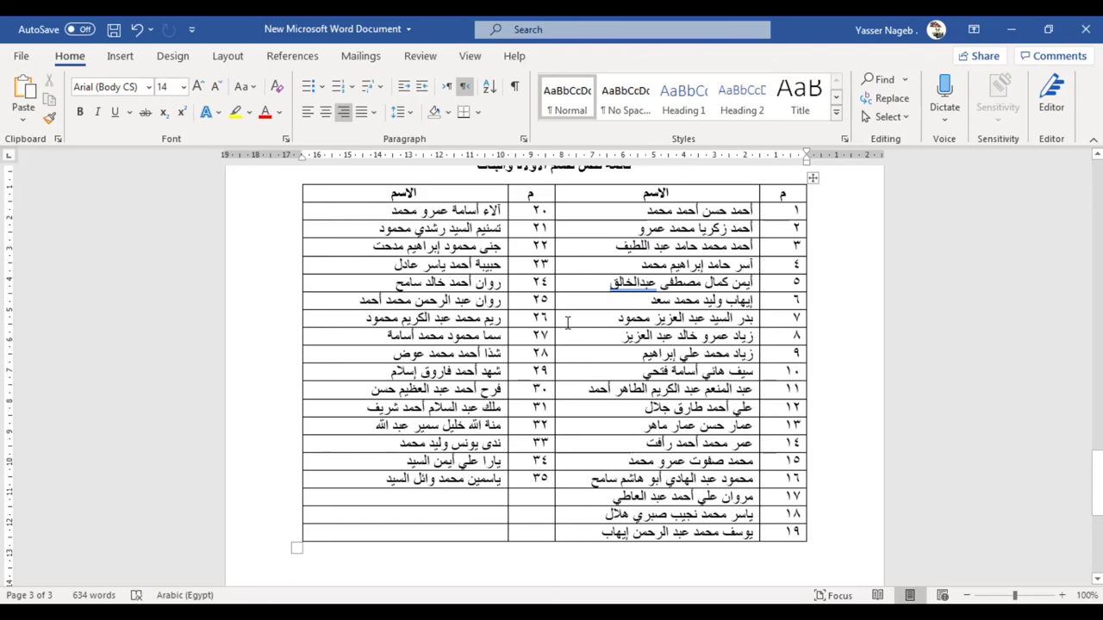
# Undo the last table edit, then cut the boys' serial numbers 1–19 from the column.
pyautogui.hotkey('ctrl', 'z')
pyautogui.hotkey('ctrl', 'z')
pyautogui.hotkey('ctrl', 'z')
pyautogui.hotkey('ctrl', 'z')
pyautogui.hotkey('ctrl', 'z')
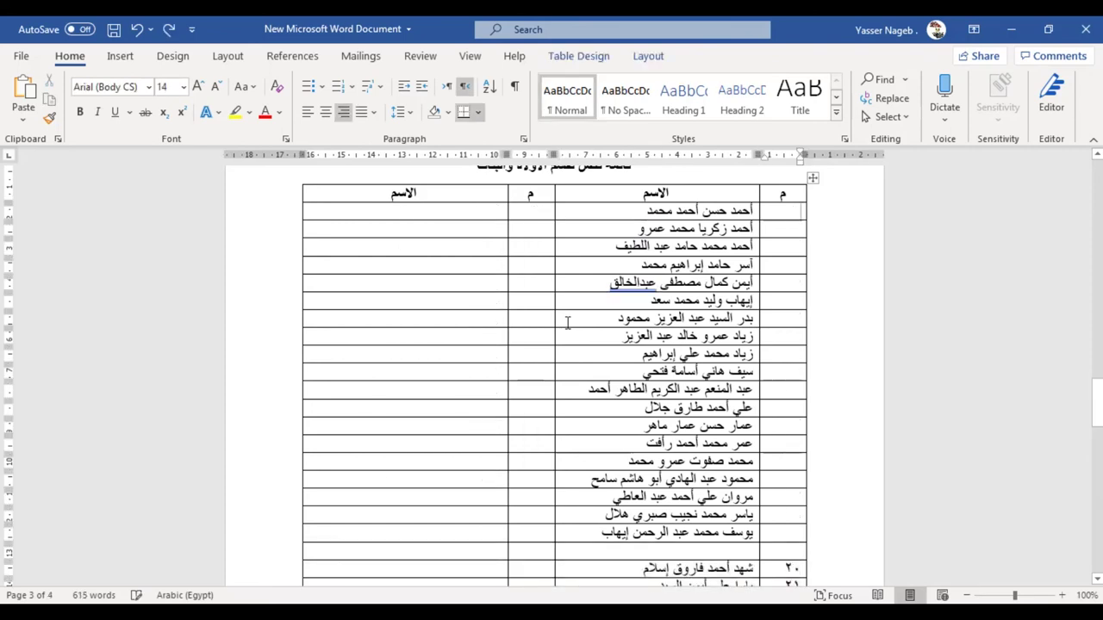
pyautogui.hotkey('ctrl', 'y')
pyautogui.hotkey('ctrl', 'y')
pyautogui.hotkey('ctrl', 'y')
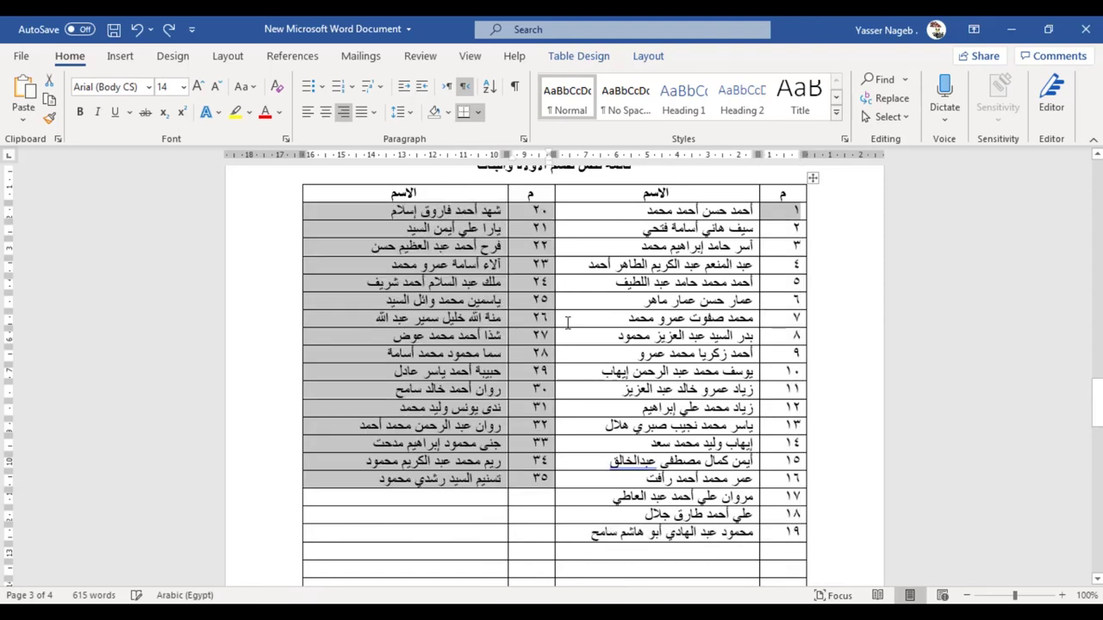
pyautogui.hotkey('ctrl', 'z')
pyautogui.moveTo(781, 210); pyautogui.dragTo(786, 523)
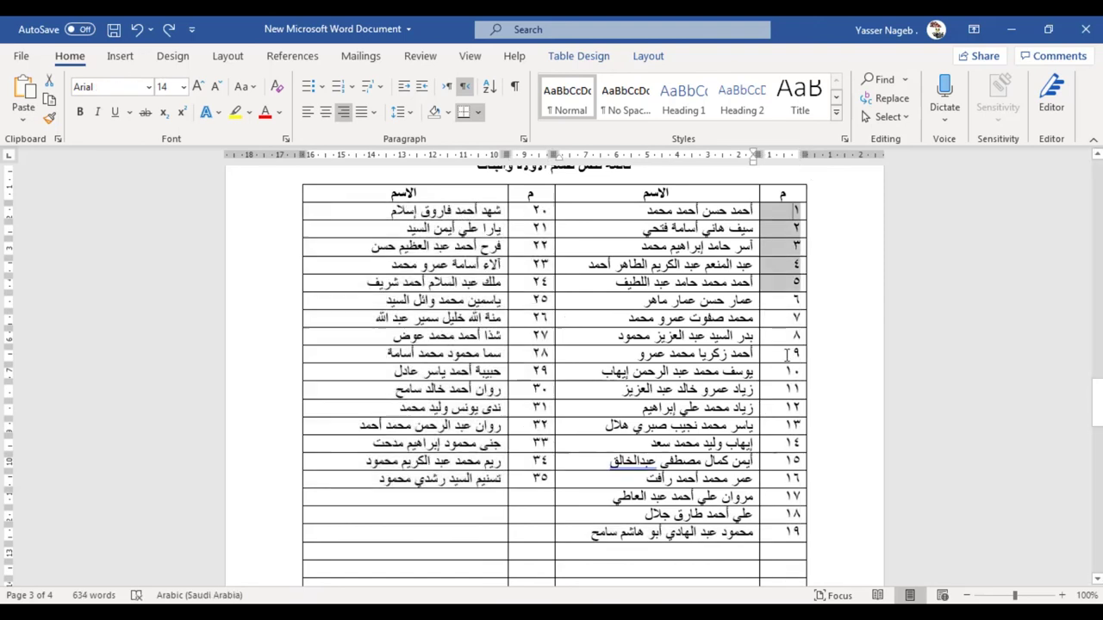
pyautogui.rightClick(786, 523)
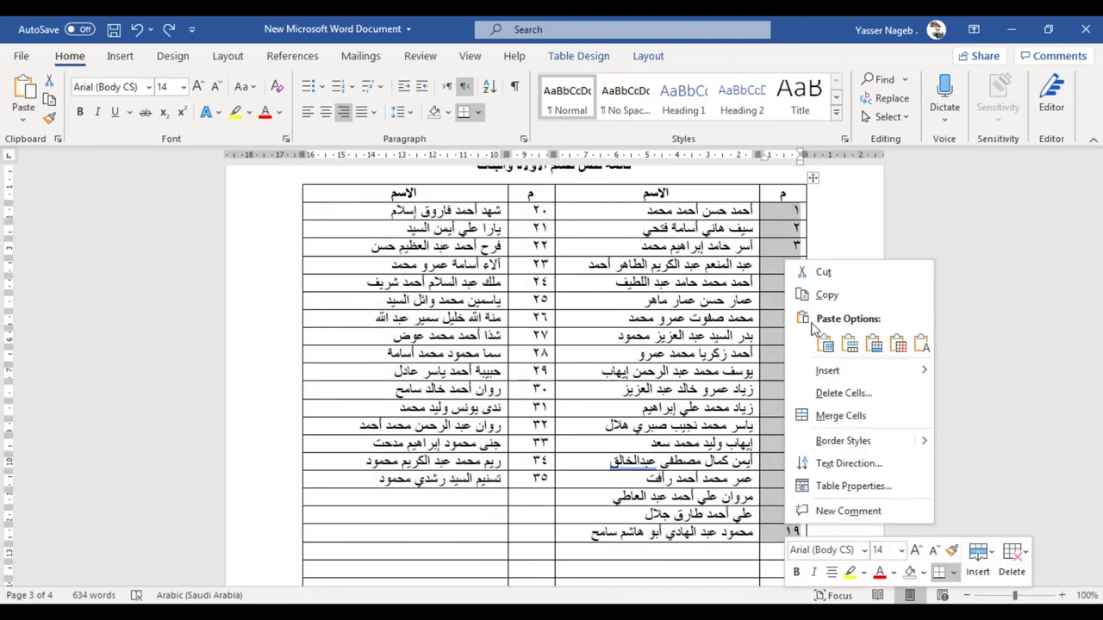
pyautogui.click(818, 273)
# Sort the boys' names alphabetically by Column 2.
pyautogui.moveTo(755, 210); pyautogui.dragTo(741, 532)
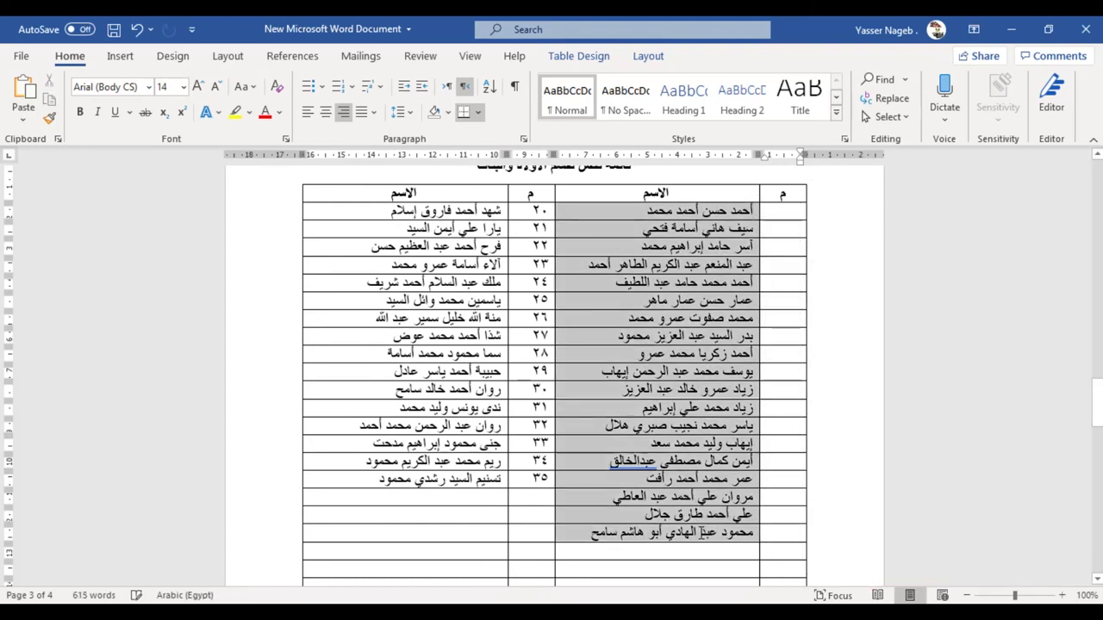
pyautogui.click(489, 86)
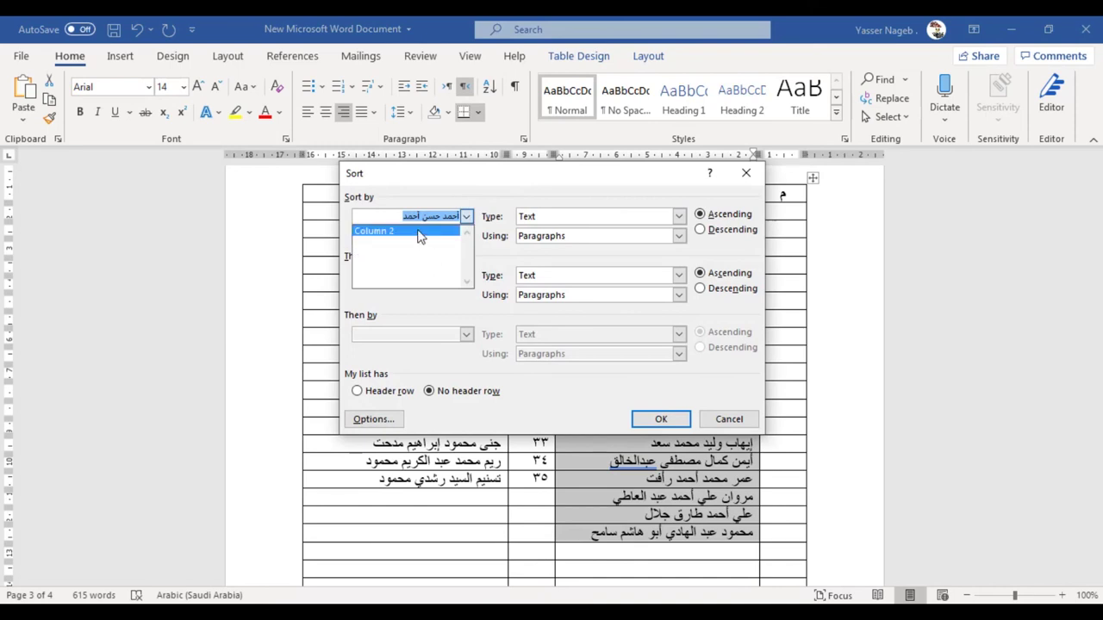
pyautogui.click(395, 231)
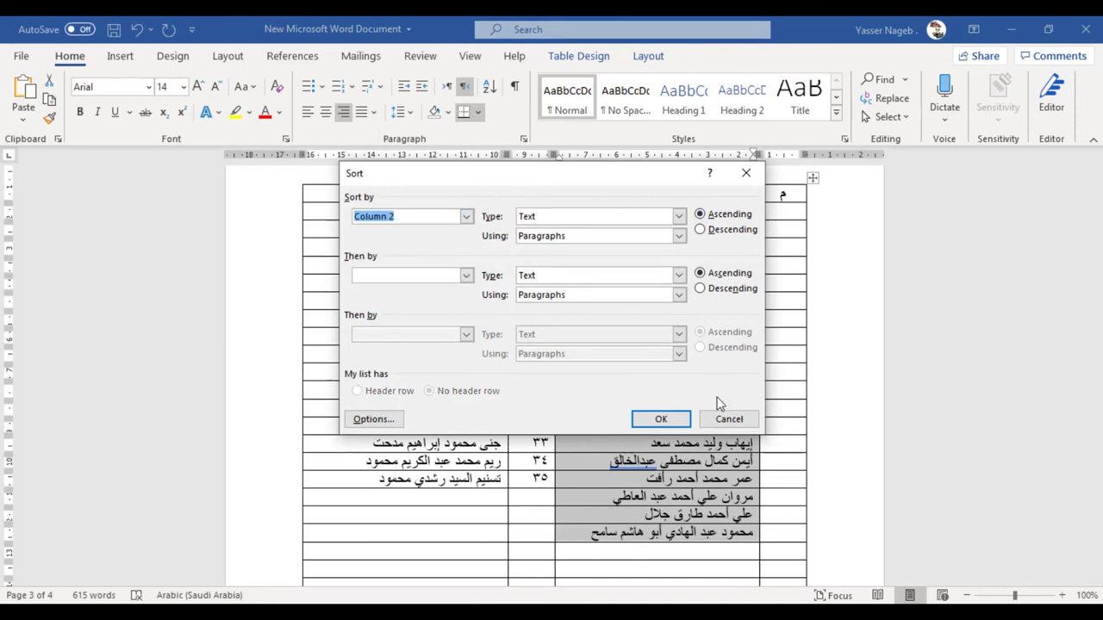
pyautogui.click(661, 418)
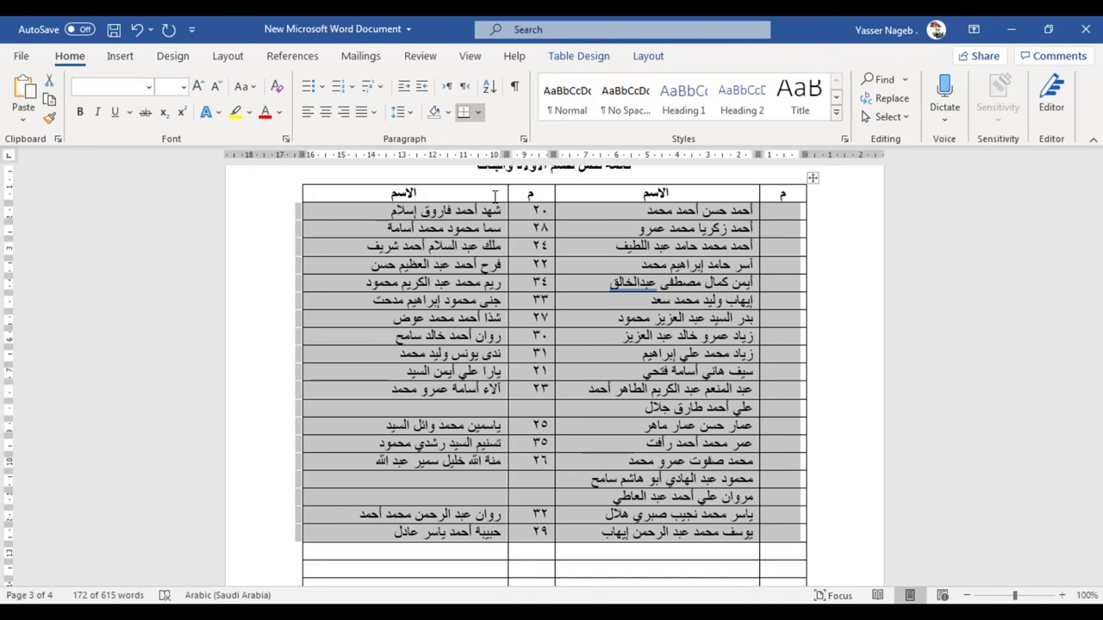
# Undo so the girls' names sit below the boys' list again.
pyautogui.hotkey('ctrl', 'z')
pyautogui.hotkey('ctrl', 'z')
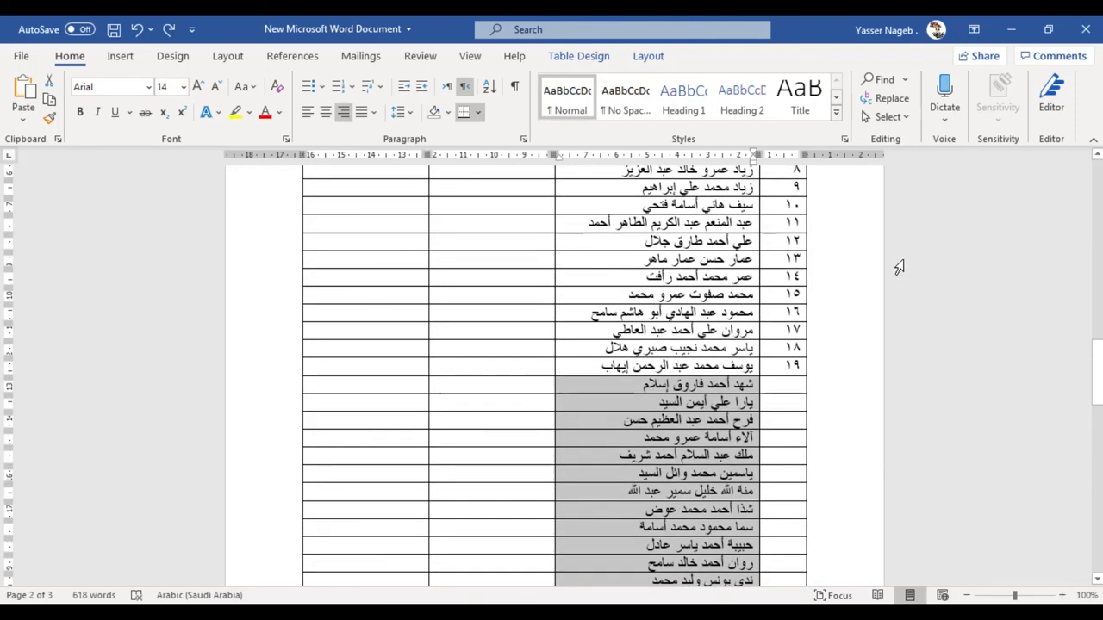
pyautogui.moveTo(1097, 370); pyautogui.dragTo(1096, 403)
pyautogui.scroll(1, 775, 259)
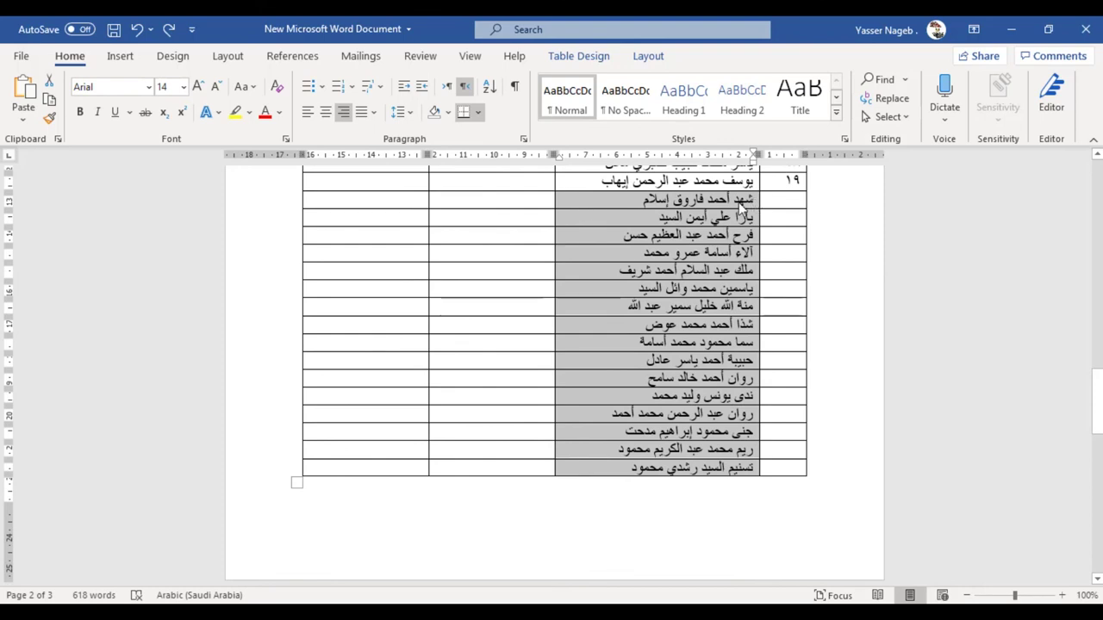
# Sort the girls' names by Column 2 in descending order.
pyautogui.click(489, 90)
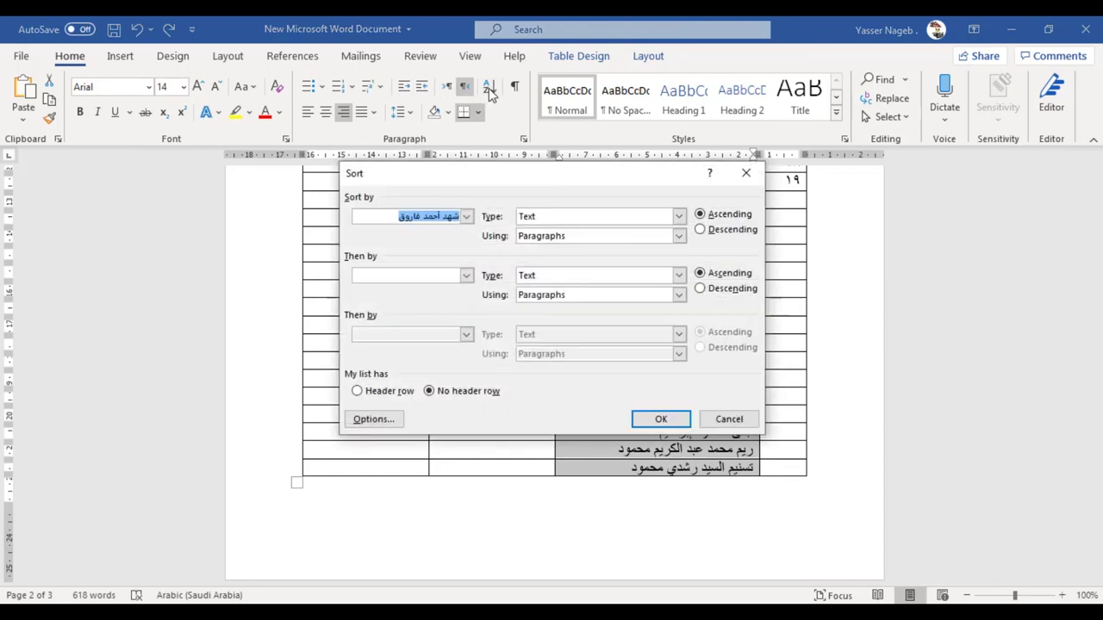
pyautogui.click(714, 229)
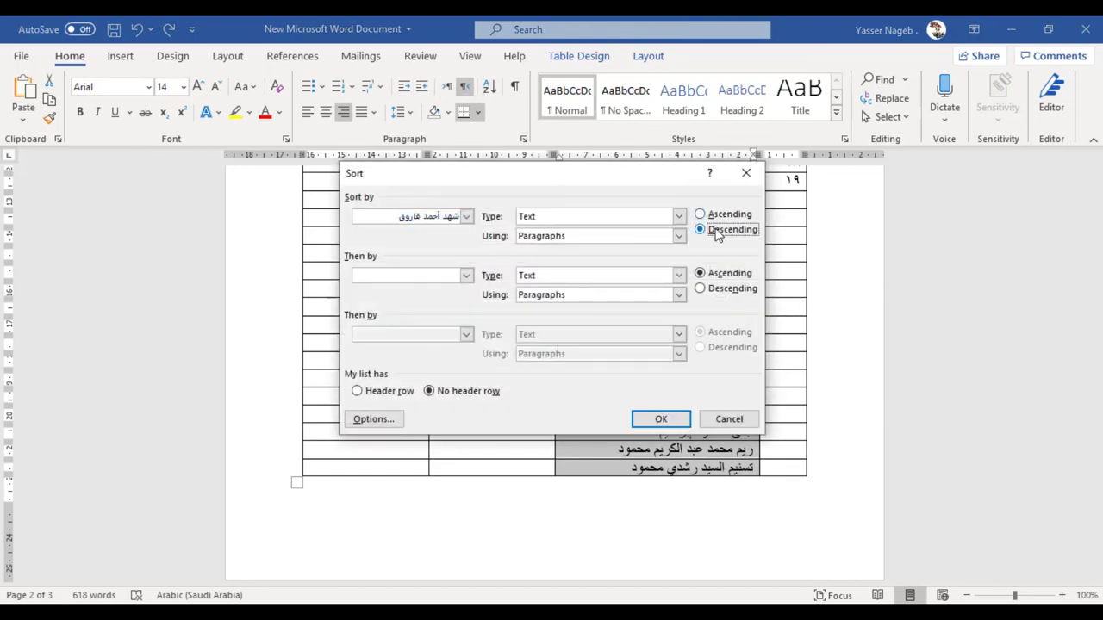
pyautogui.click(466, 217)
pyautogui.click(403, 233)
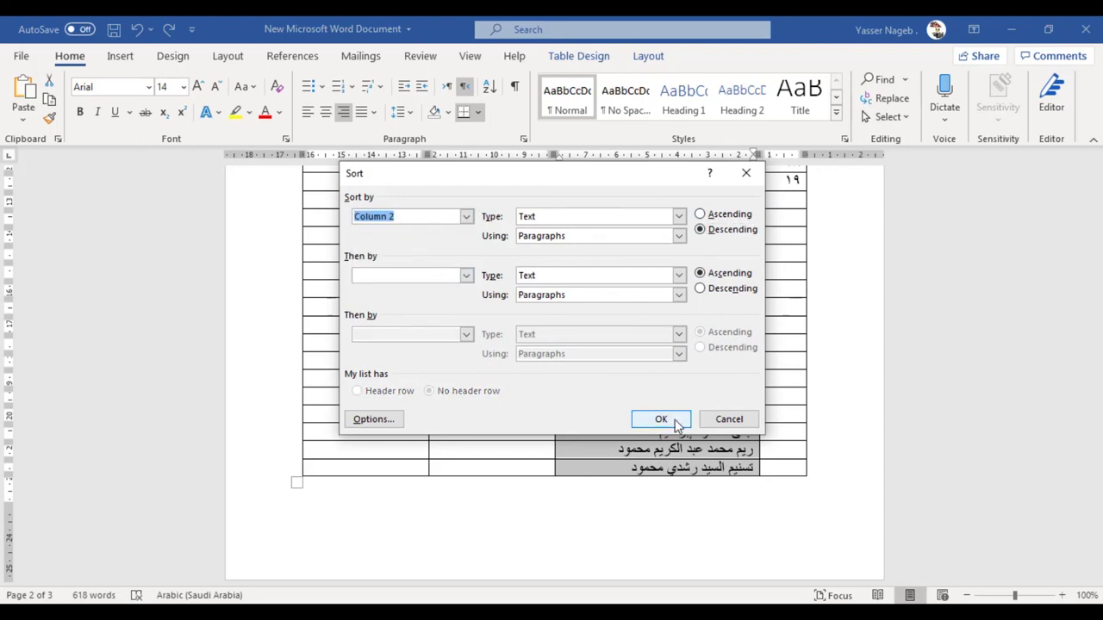
pyautogui.click(652, 421)
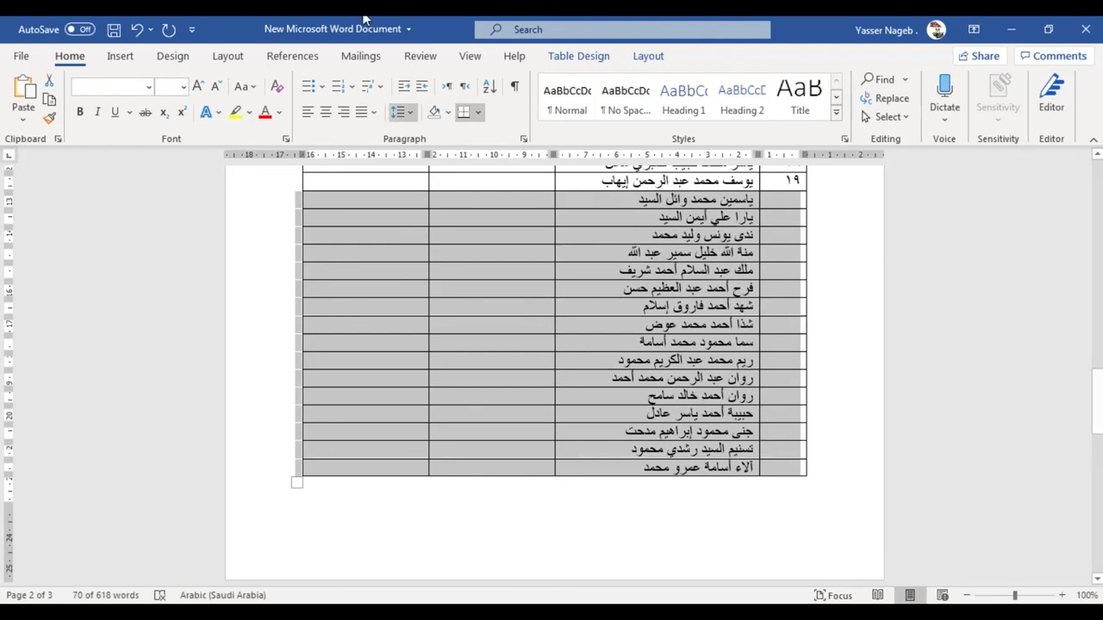
pyautogui.scroll(5, 706, 401)
pyautogui.scroll(5, 706, 400)
pyautogui.scroll(2, 628, 246)
pyautogui.scroll(6, 628, 246)
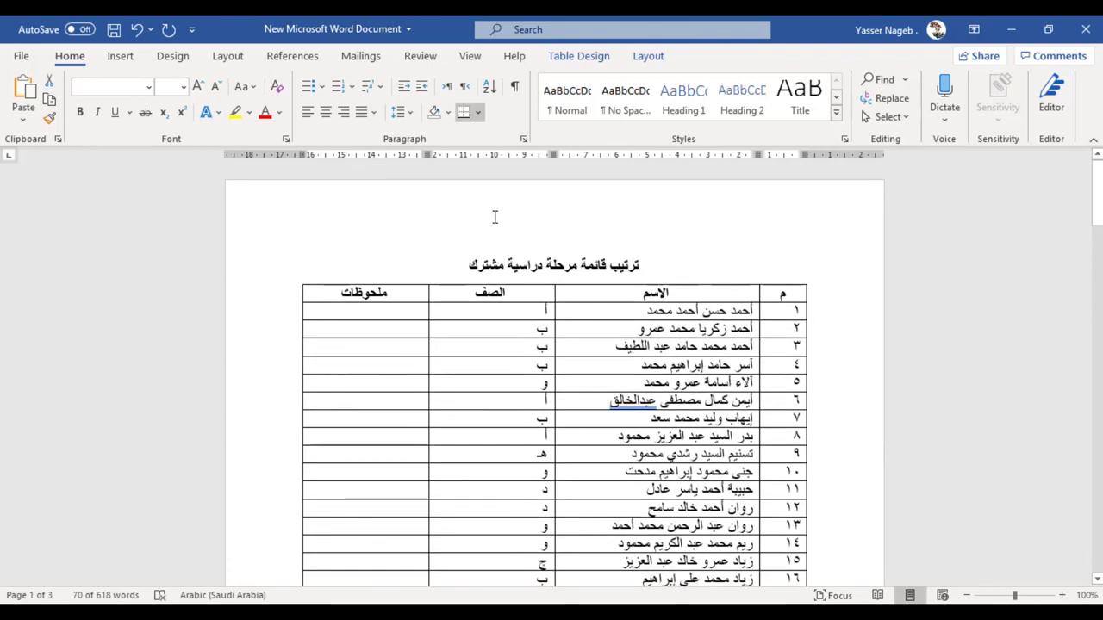